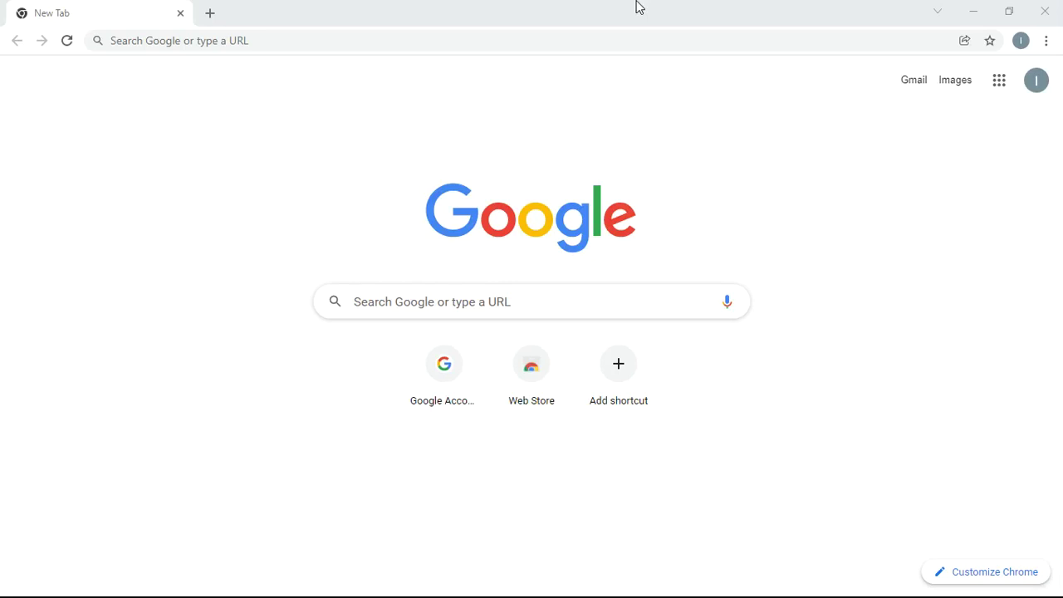
- Search Google for 'nptel online courses' in Chrome
{"action": "left_click", "coordinate": [588, 44]}
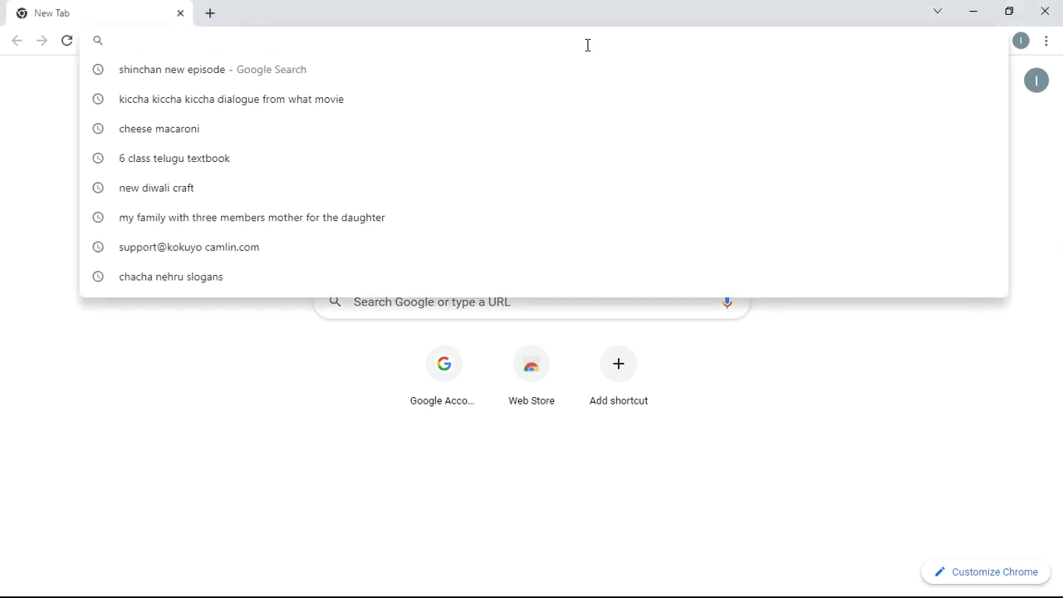
{"action": "type", "text": "nptel "}
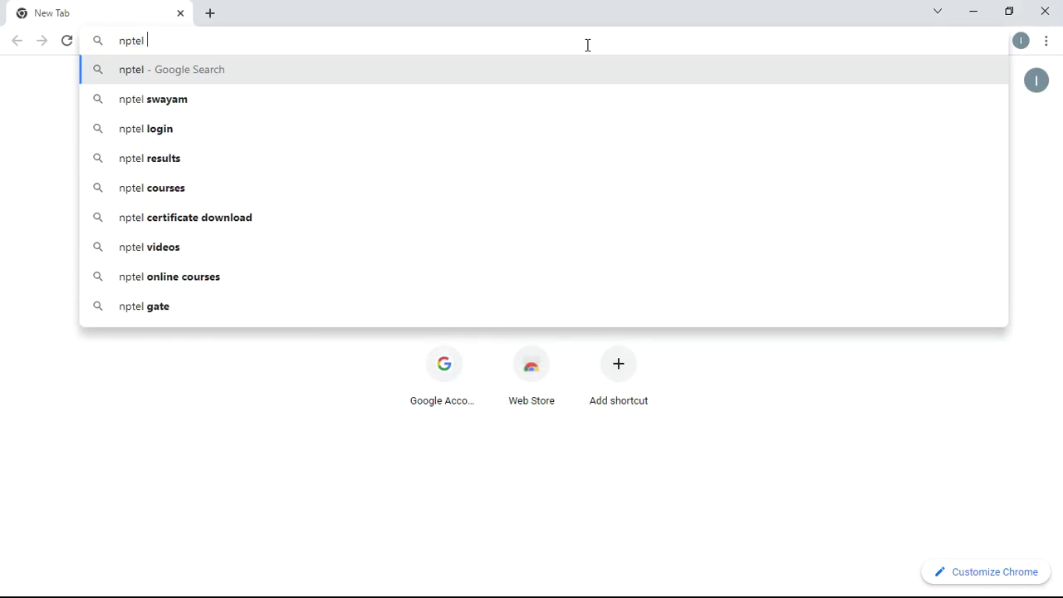
{"action": "type", "text": "online cours"}
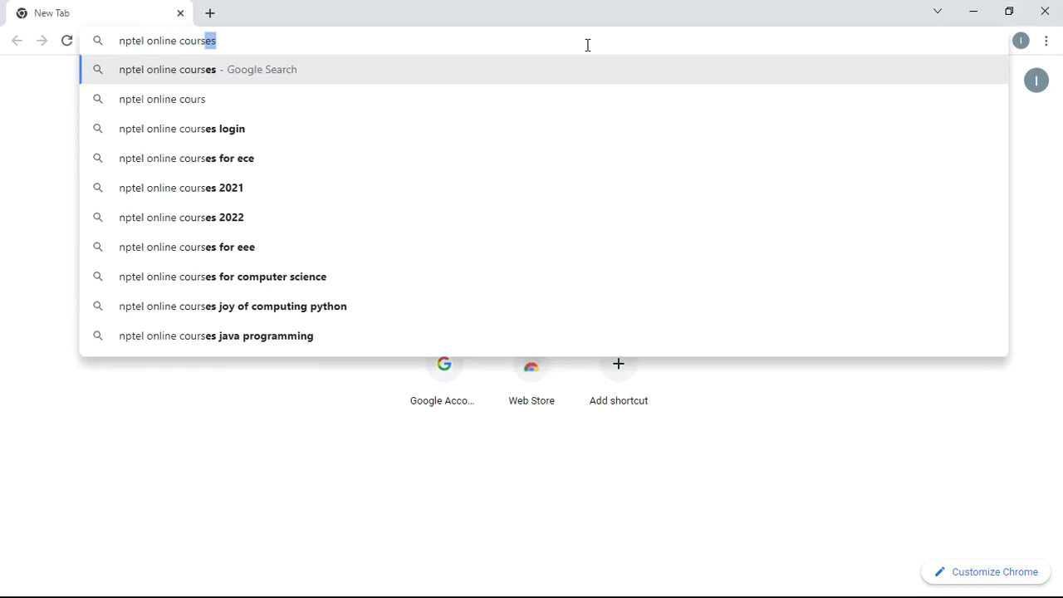
{"action": "type", "text": "es"}
{"action": "key", "text": "Return"}
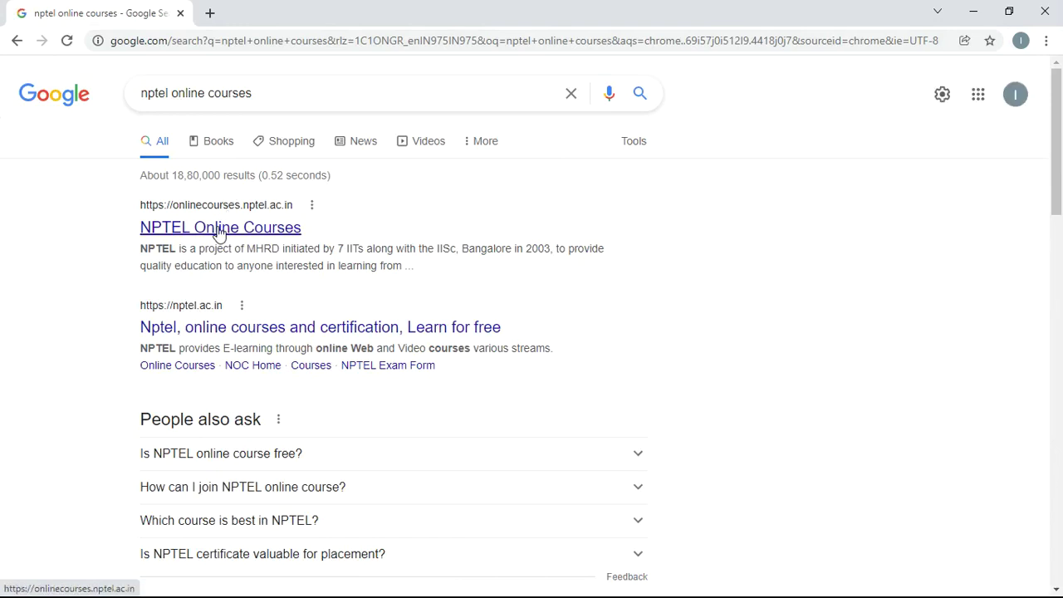
- Open the NPTEL Online Courses site and go to its SIGN-IN / REGISTER page
{"action": "left_click", "coordinate": [220, 228]}
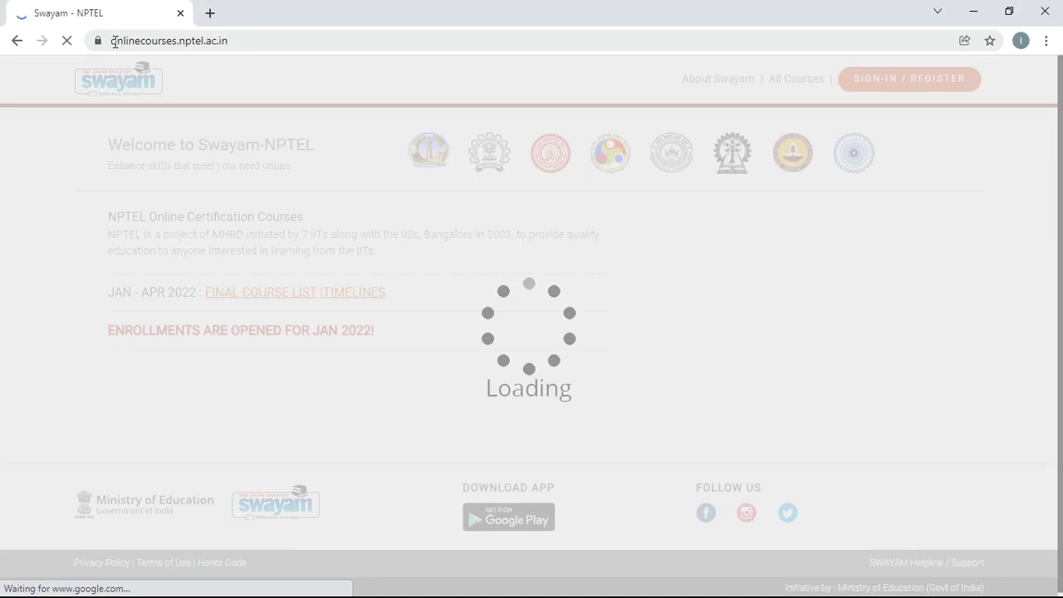
{"action": "left_click_drag", "start_coordinate": [113, 40], "coordinate": [235, 37]}
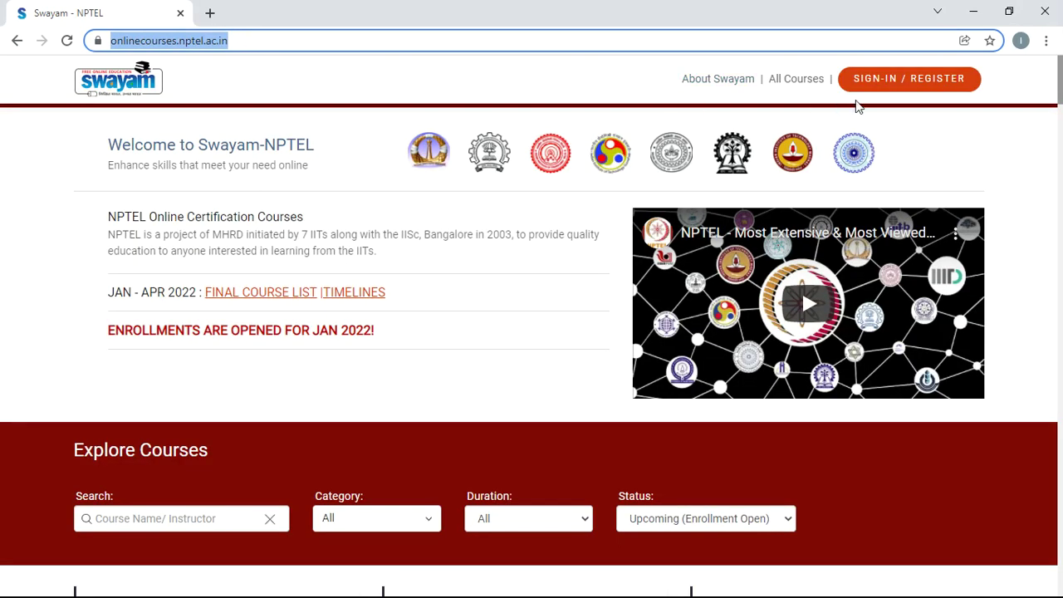
{"action": "left_click", "coordinate": [910, 83]}
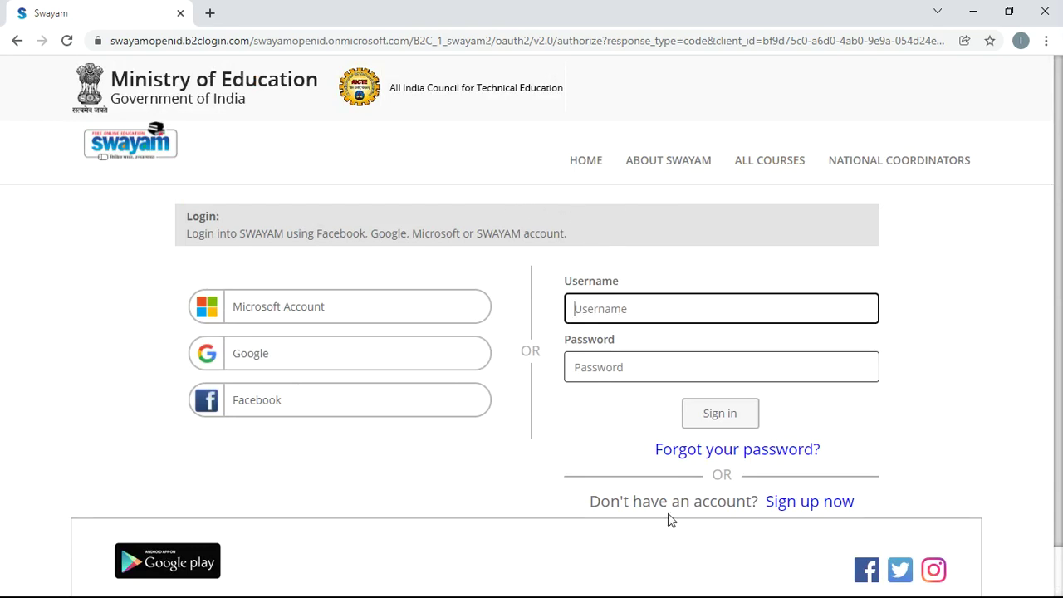
- Open the sign-up form and enter the chosen username
{"action": "left_click", "coordinate": [809, 504]}
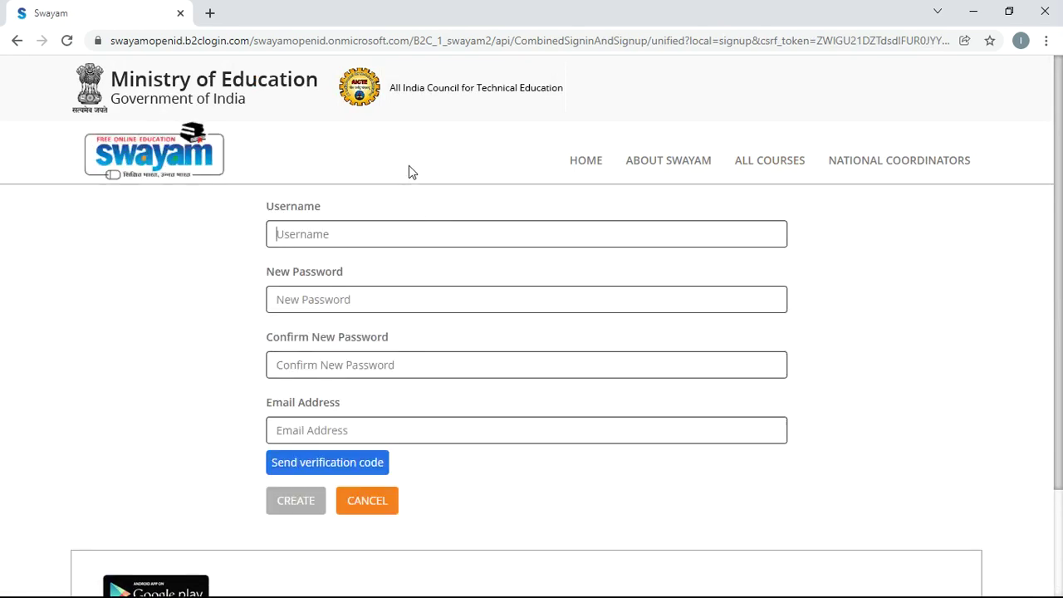
{"action": "type", "text": "in"}
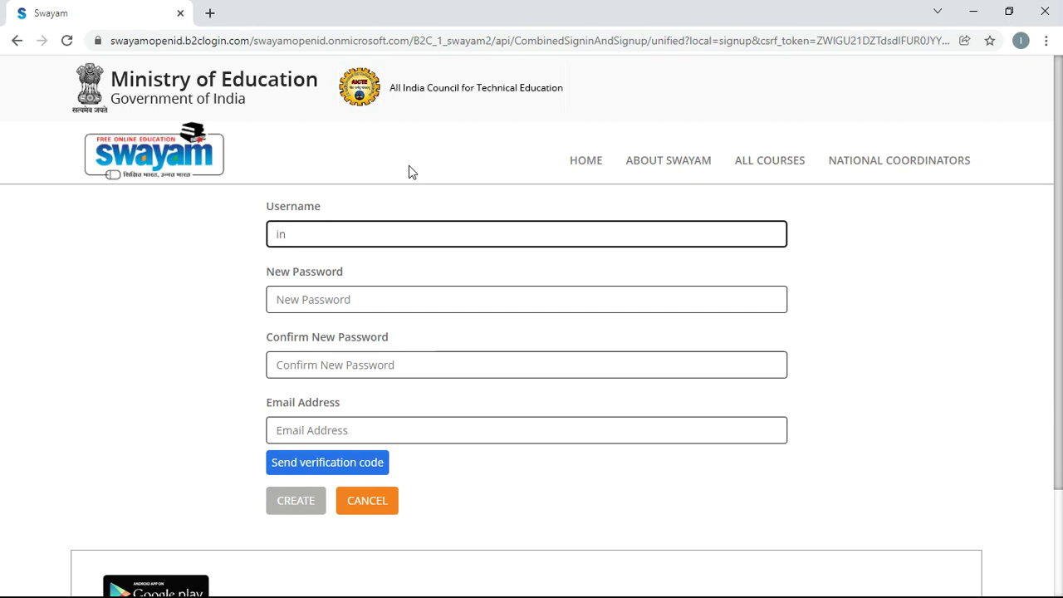
{"action": "type", "text": "diantechguruforu"}
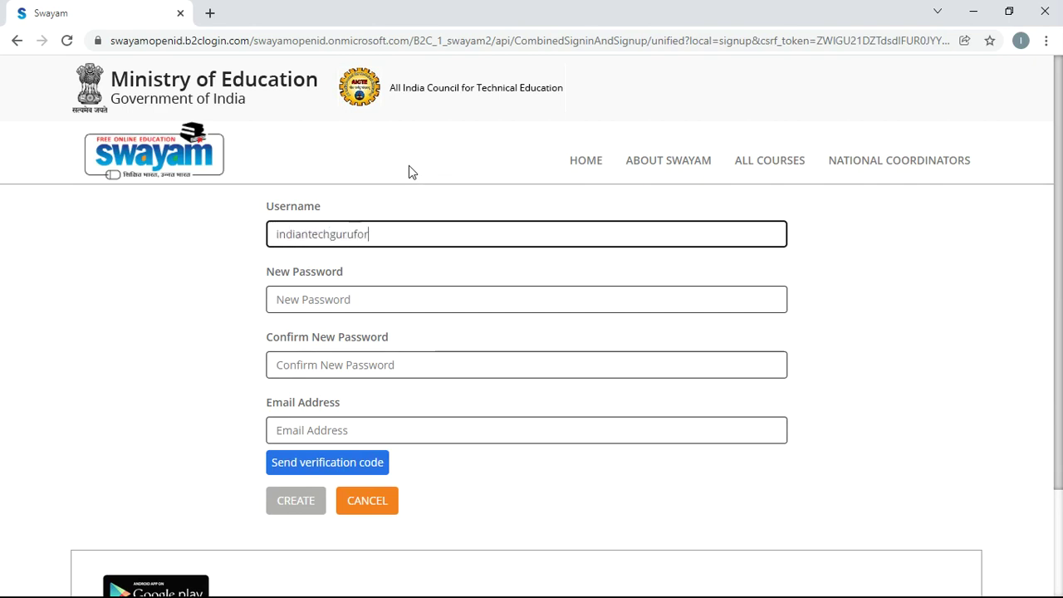
- Enter the new password, confirm it, and fill in the account e-mail address
{"action": "left_click", "coordinate": [457, 296]}
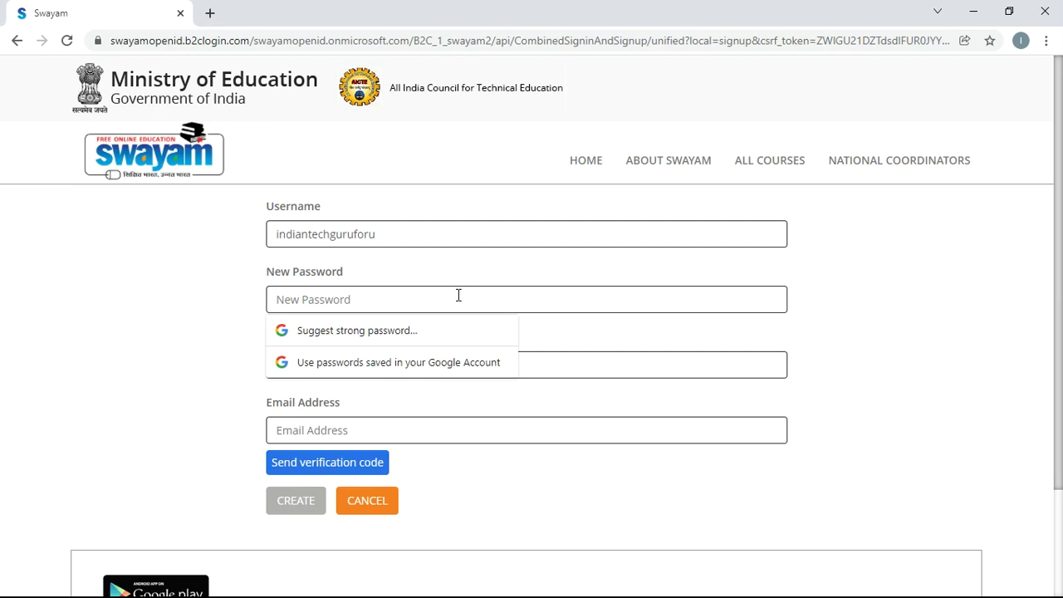
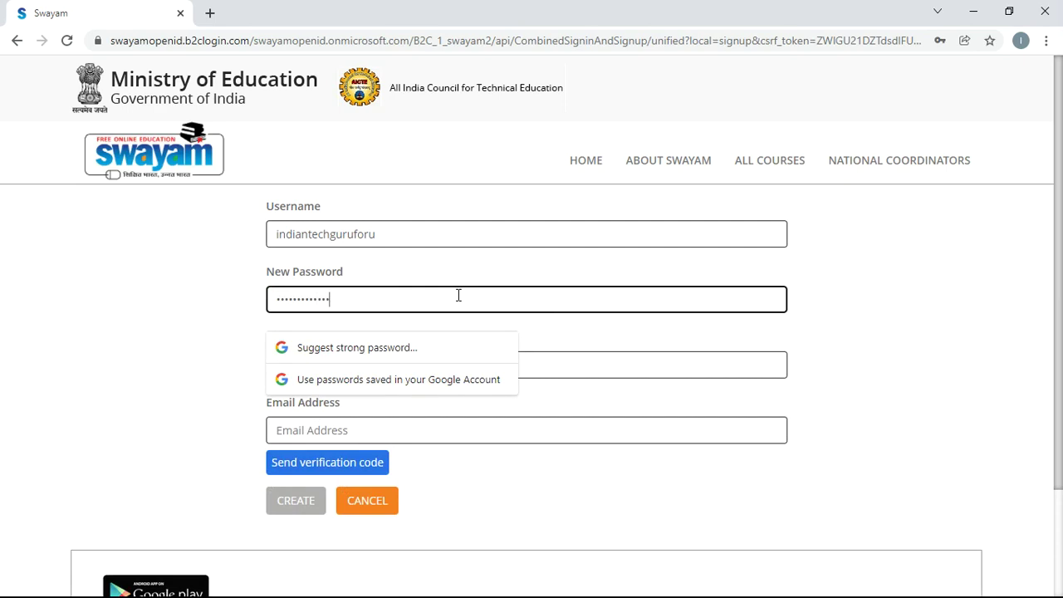
{"action": "key", "text": "Tab"}
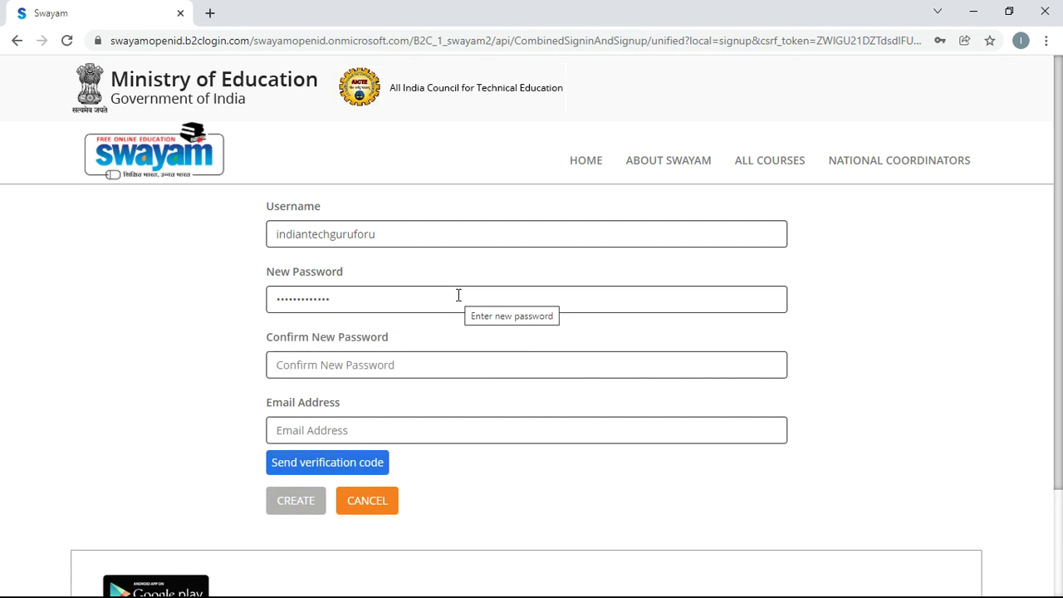
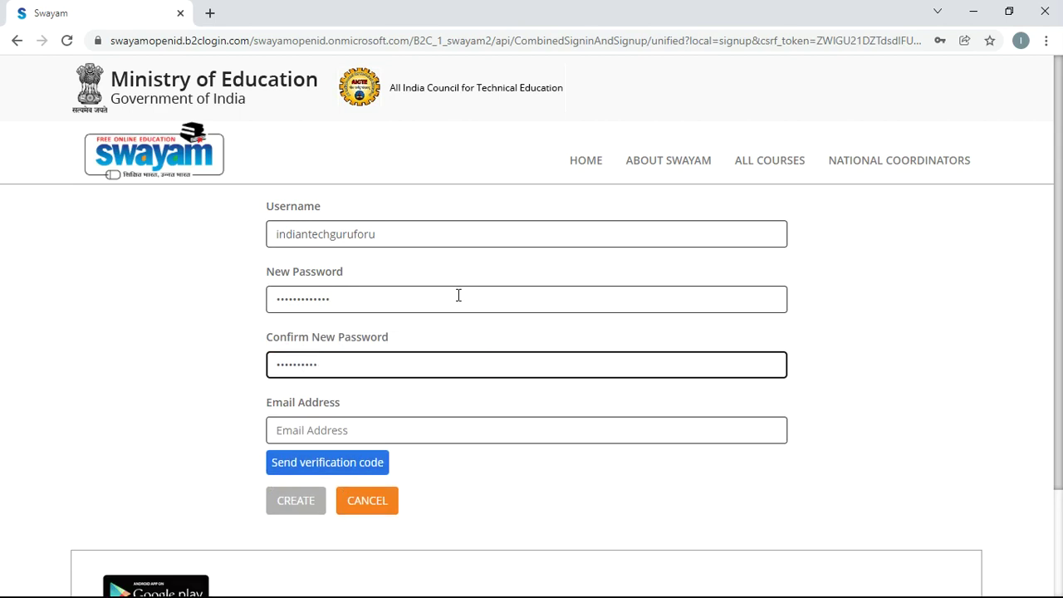
{"action": "key", "text": "Tab"}
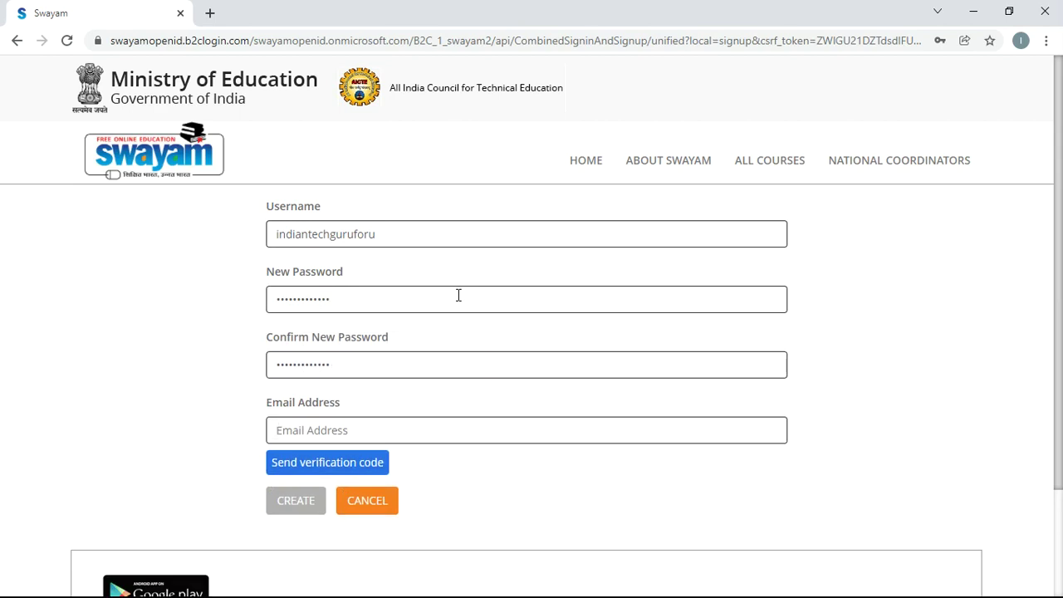
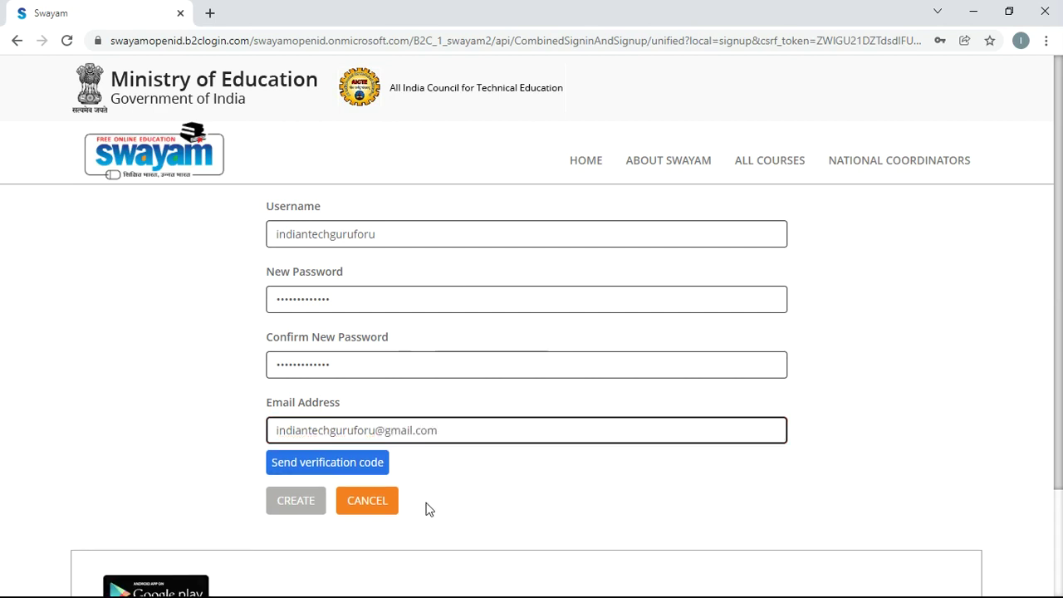
- Verify the e-mail with the emailed code, decline Chrome's password saving, and create the account
{"action": "left_click", "coordinate": [312, 464]}
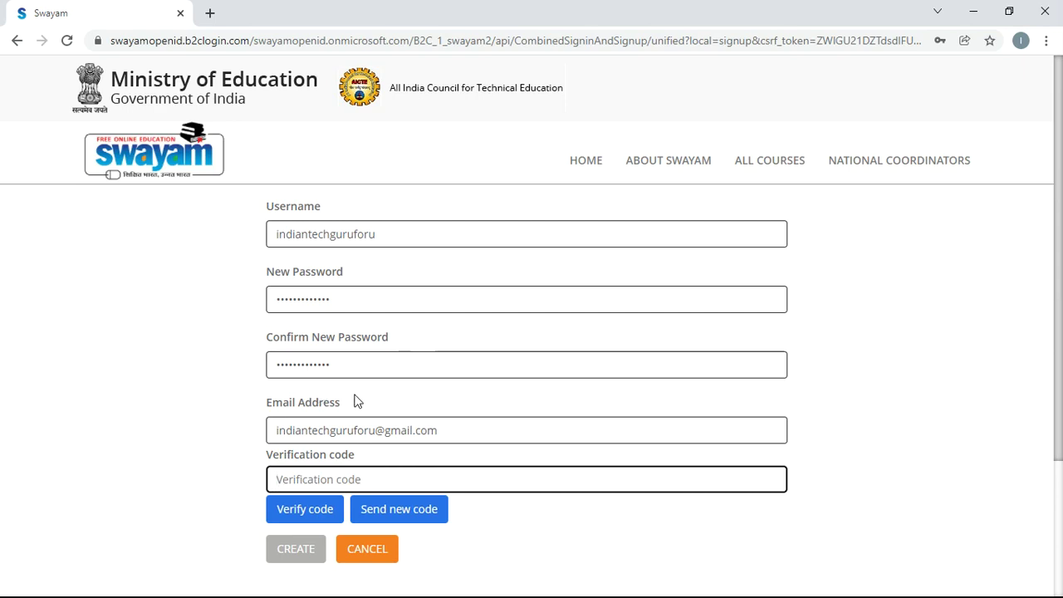
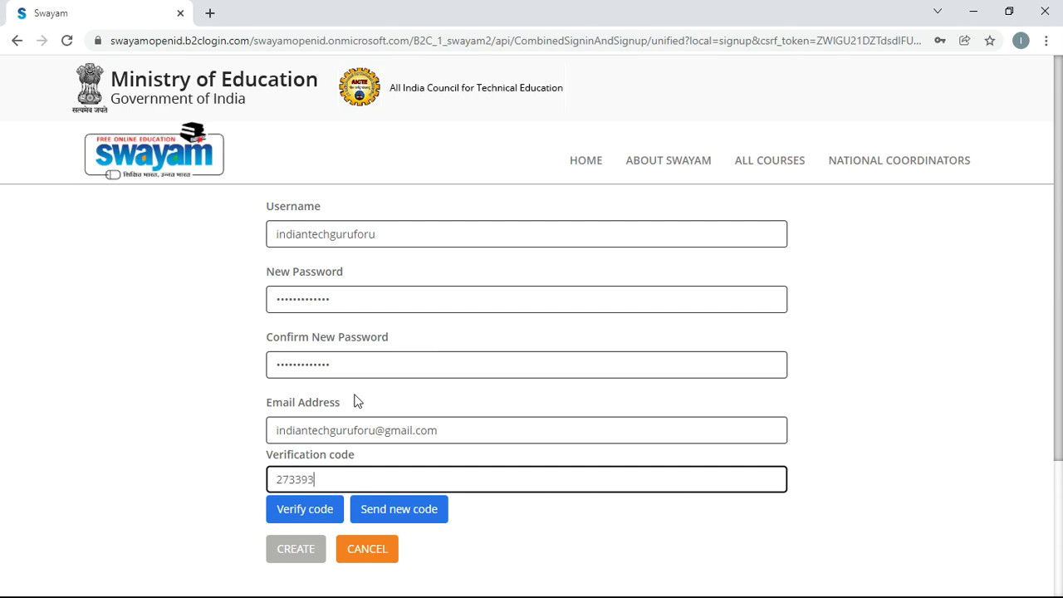
{"action": "left_click", "coordinate": [319, 509]}
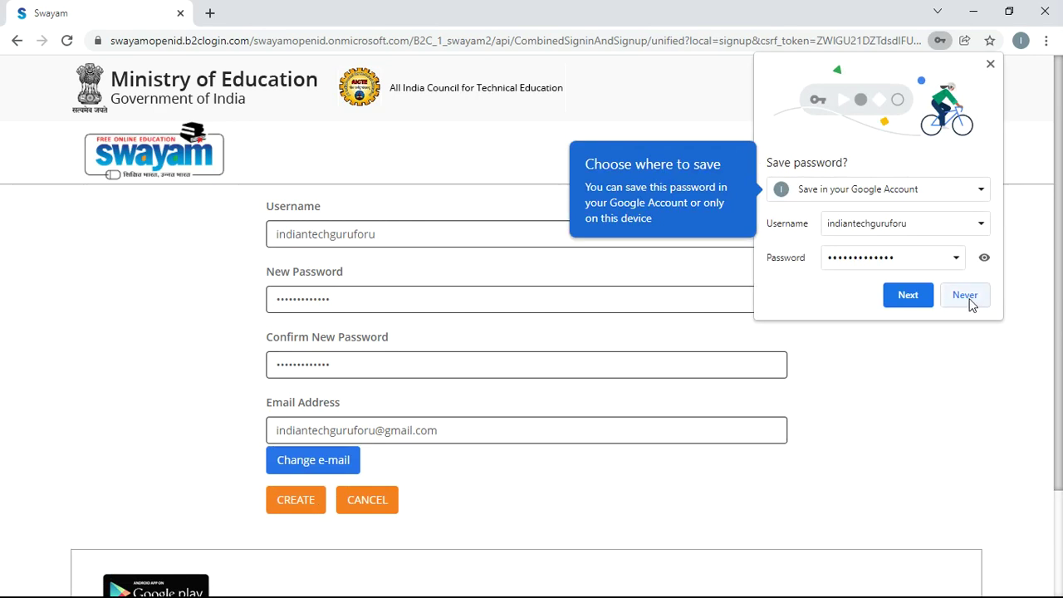
{"action": "left_click", "coordinate": [966, 298]}
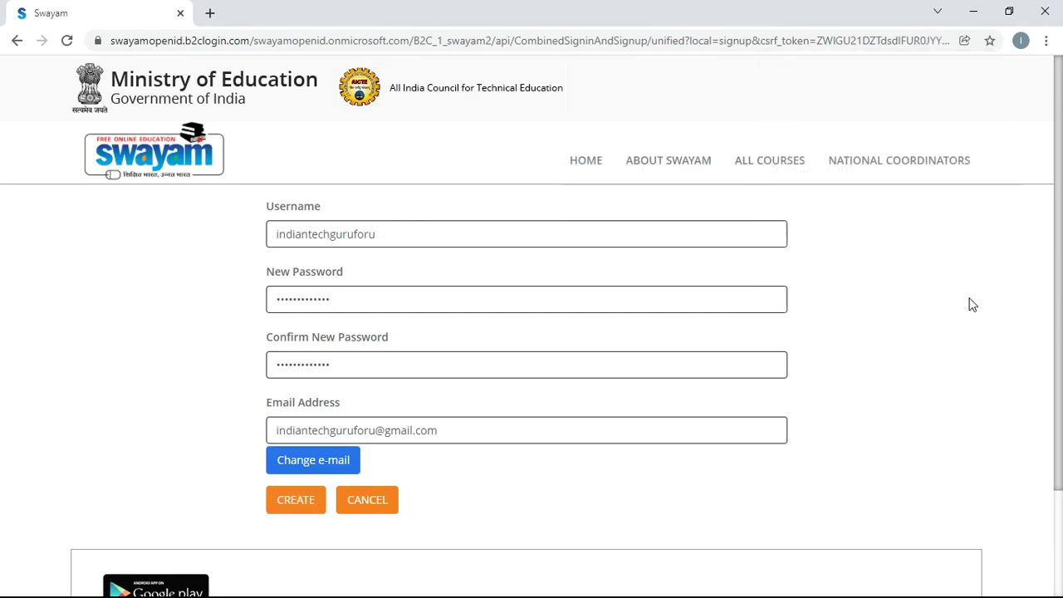
{"action": "left_click", "coordinate": [297, 501]}
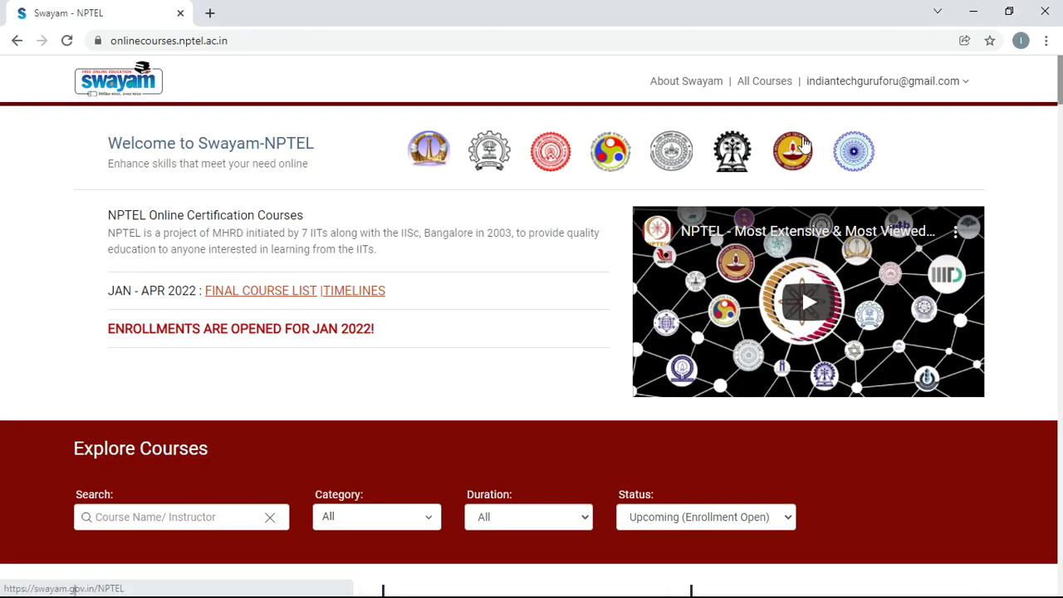
- Check the signed-in account's options menu on the home page
{"action": "left_click", "coordinate": [861, 89]}
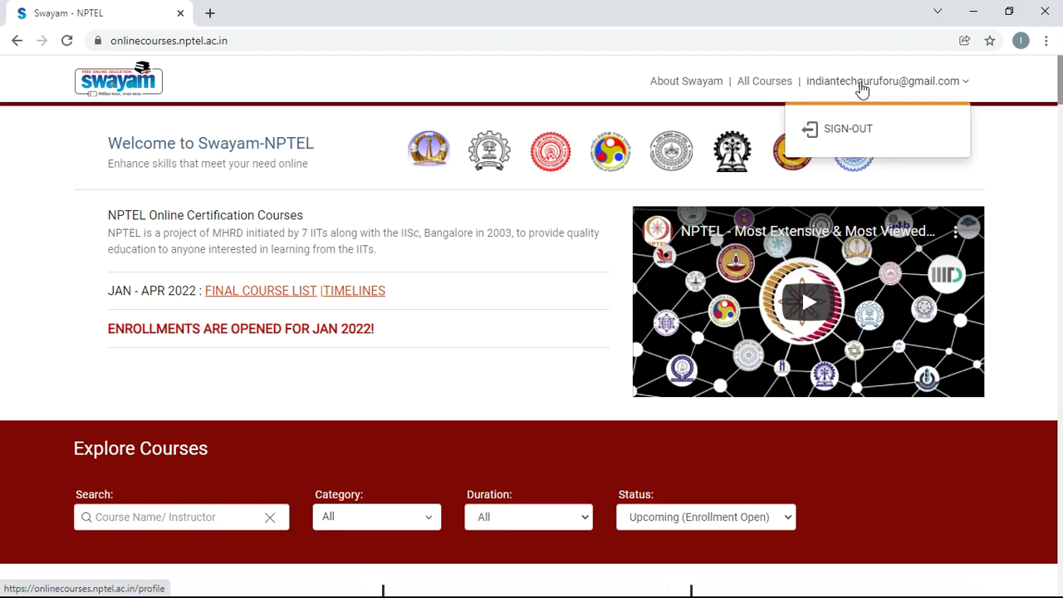
{"action": "left_click", "coordinate": [861, 81]}
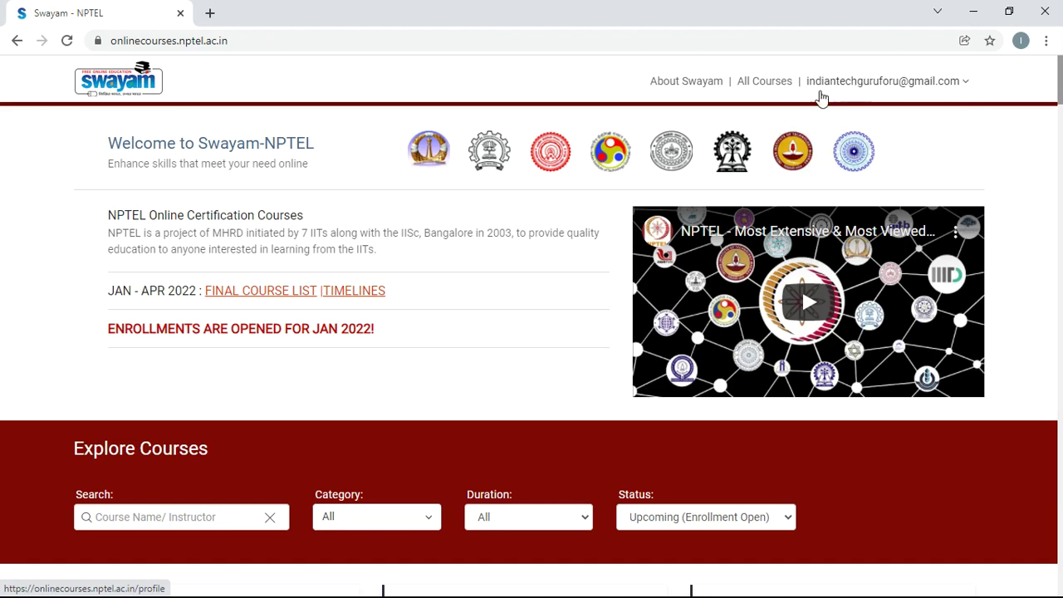
{"action": "left_click", "coordinate": [848, 85]}
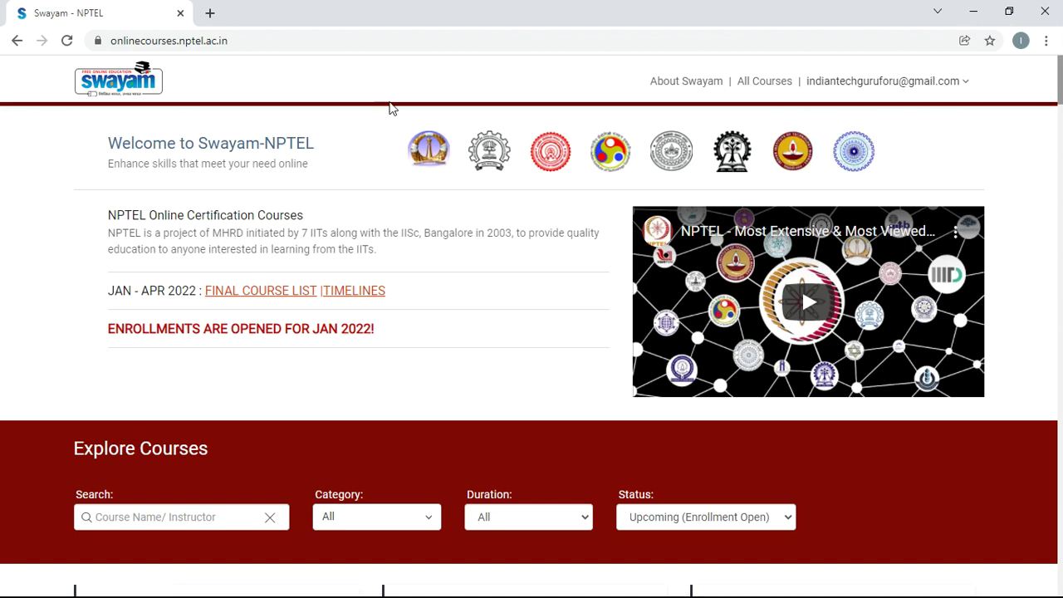
{"action": "scroll", "coordinate": [376, 344], "scroll_direction": "down", "scroll_amount": 2}
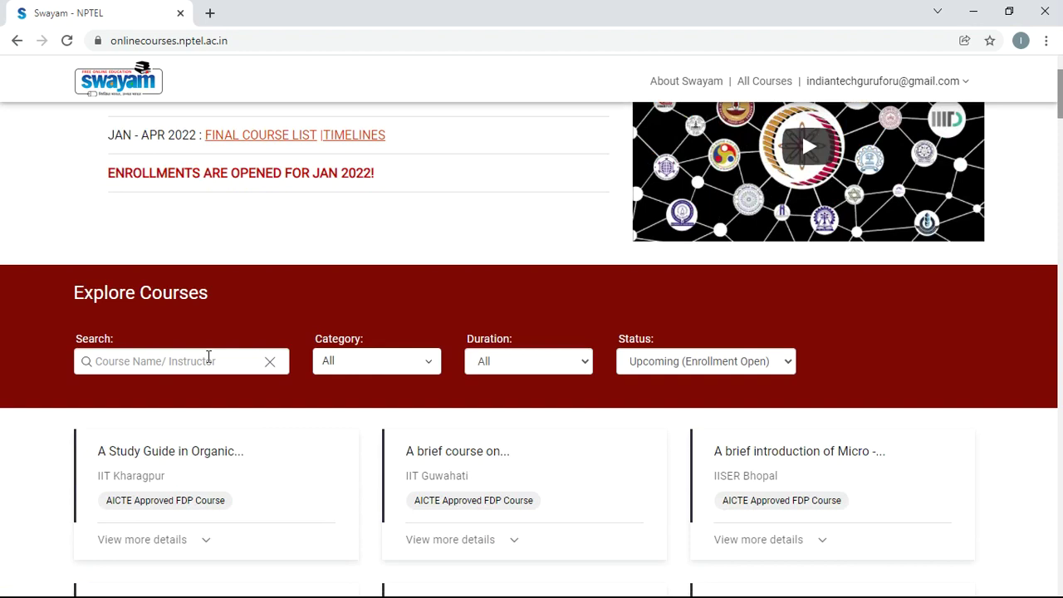
- Search the course catalogue for 'java' and open the Programming In Java course
{"action": "left_click", "coordinate": [209, 358]}
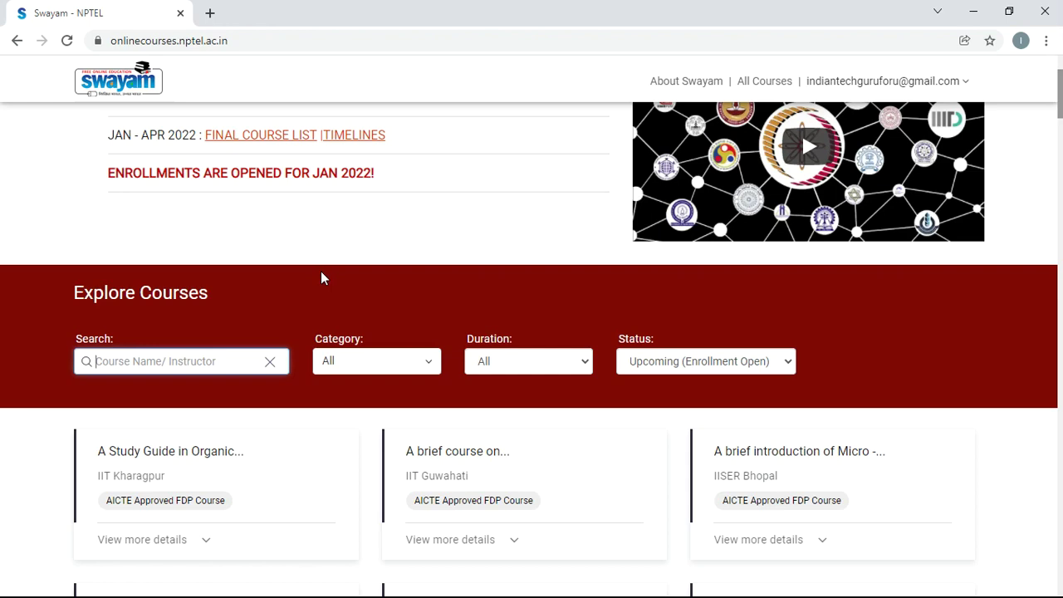
{"action": "type", "text": "java"}
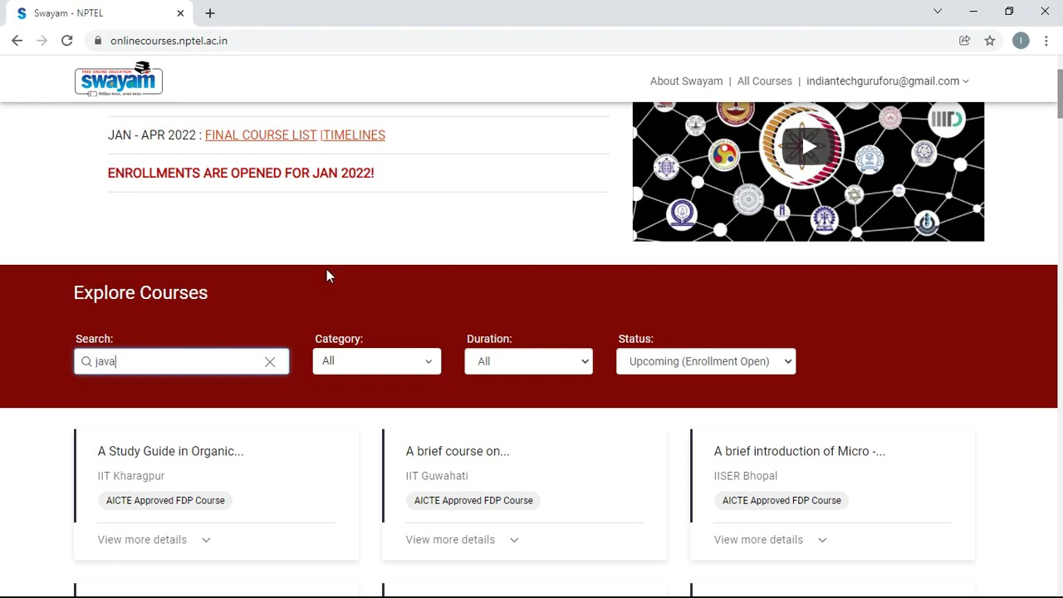
{"action": "scroll", "coordinate": [349, 271], "scroll_direction": "down", "scroll_amount": 1}
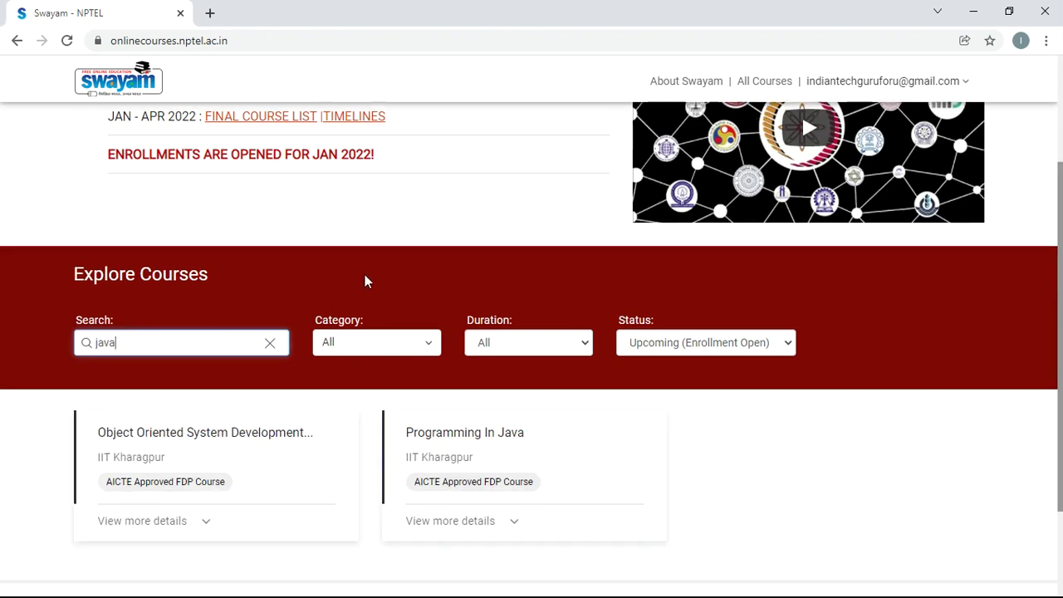
{"action": "scroll", "coordinate": [364, 278], "scroll_direction": "down", "scroll_amount": 2}
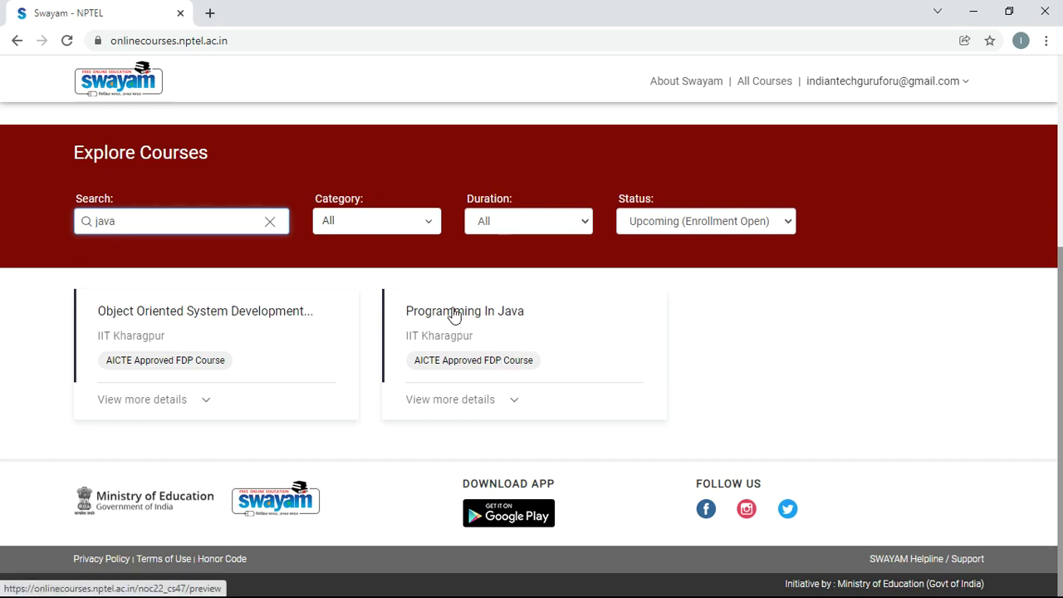
{"action": "left_click", "coordinate": [455, 314]}
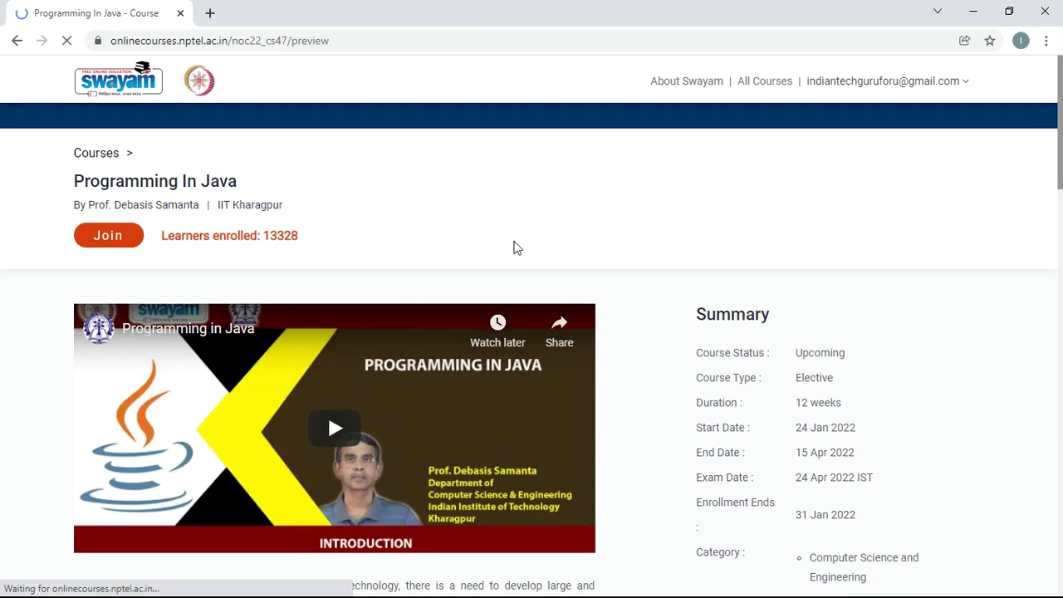
- Highlight the summary: 12 weeks, 24 Jan to 15 Apr 2022, exam 24 Apr 2022
{"action": "scroll", "coordinate": [718, 295], "scroll_direction": "down", "scroll_amount": 2}
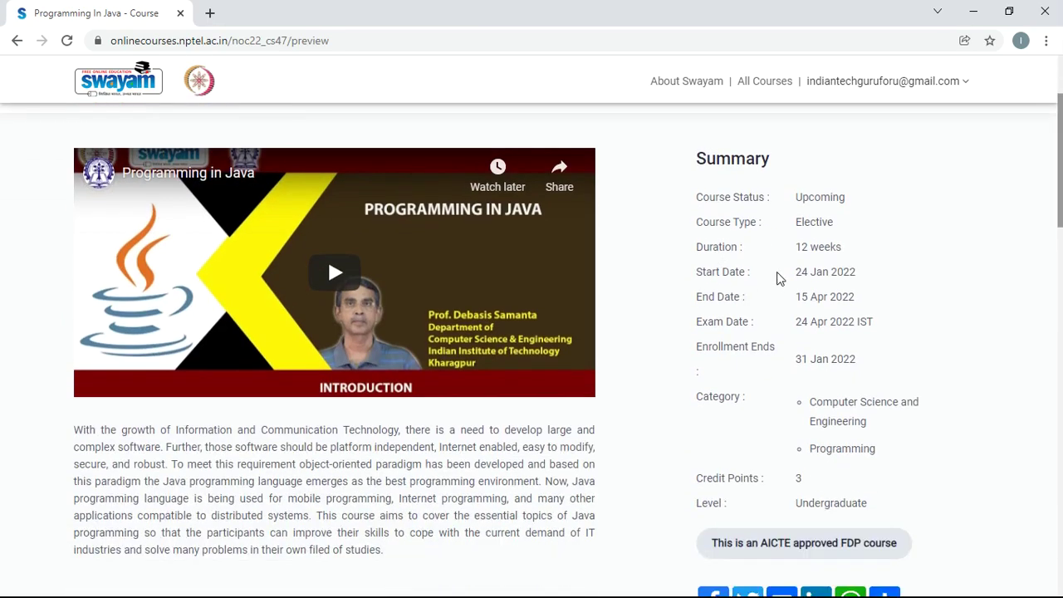
{"action": "left_click_drag", "start_coordinate": [797, 246], "coordinate": [847, 248]}
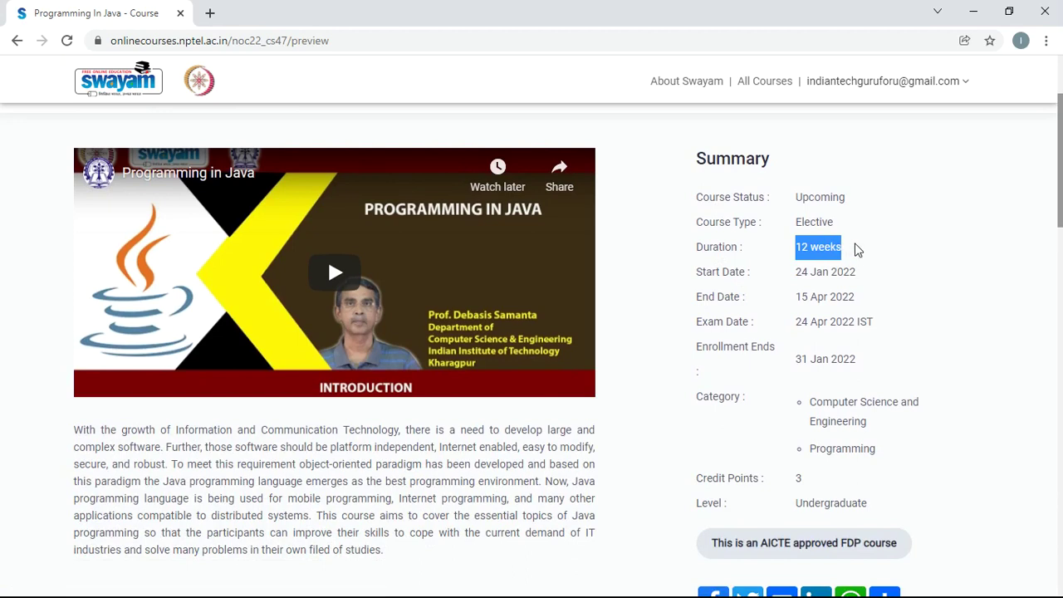
{"action": "left_click_drag", "start_coordinate": [796, 272], "coordinate": [879, 276]}
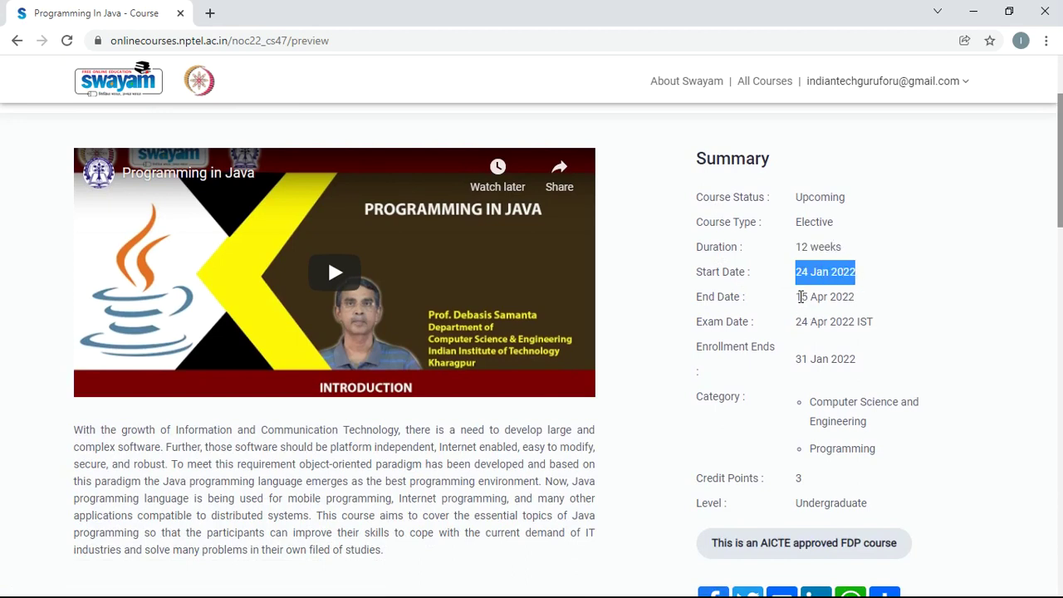
{"action": "left_click_drag", "start_coordinate": [799, 297], "coordinate": [867, 311]}
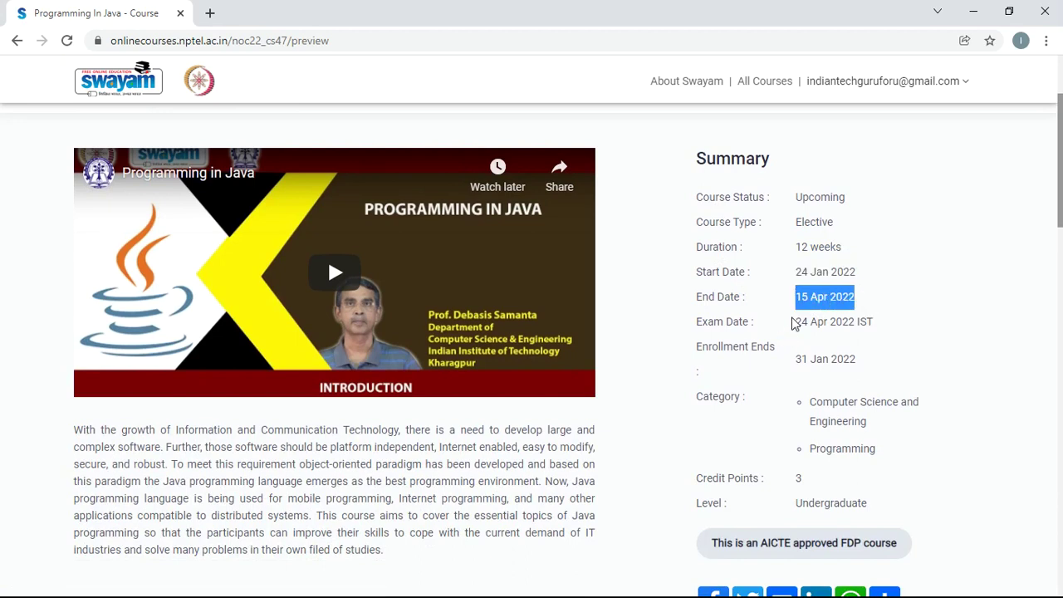
{"action": "left_click_drag", "start_coordinate": [797, 321], "coordinate": [859, 321]}
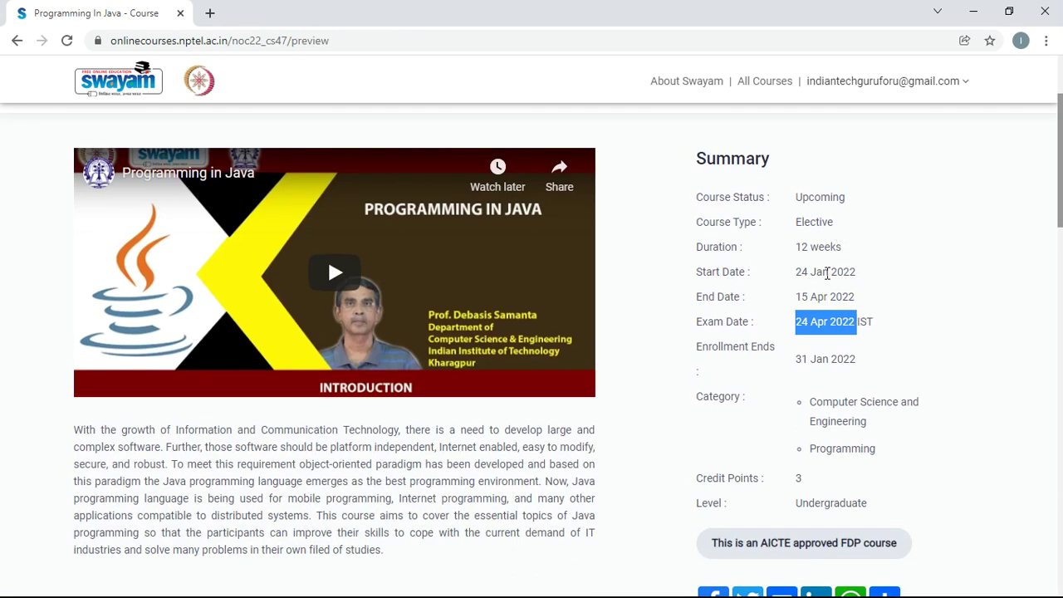
{"action": "scroll", "coordinate": [641, 365], "scroll_direction": "up", "scroll_amount": 2}
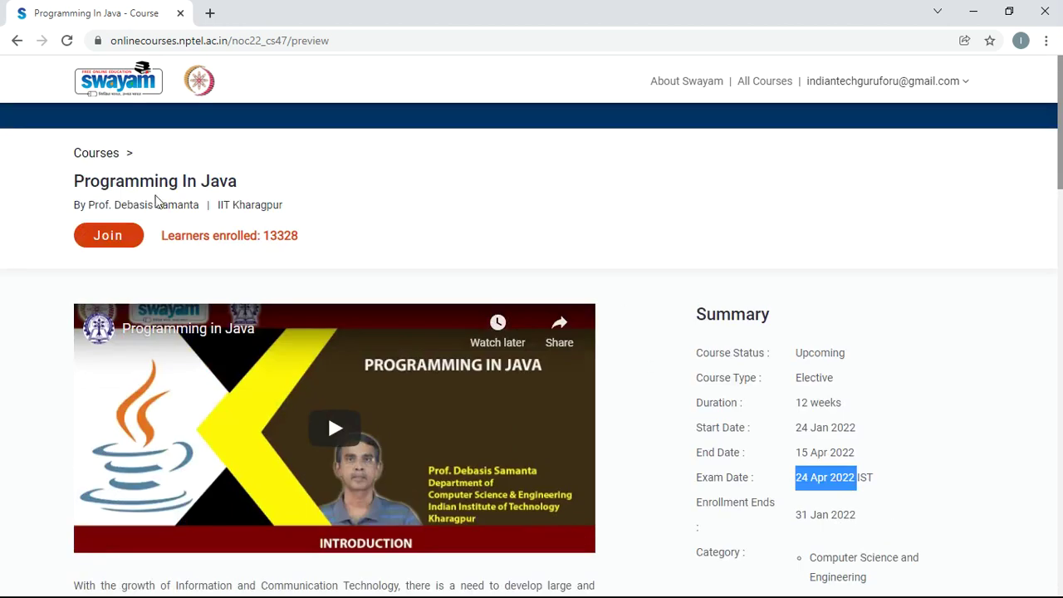
- Join Programming In Java and enter the learner's full name and mobile number
{"action": "left_click", "coordinate": [105, 240]}
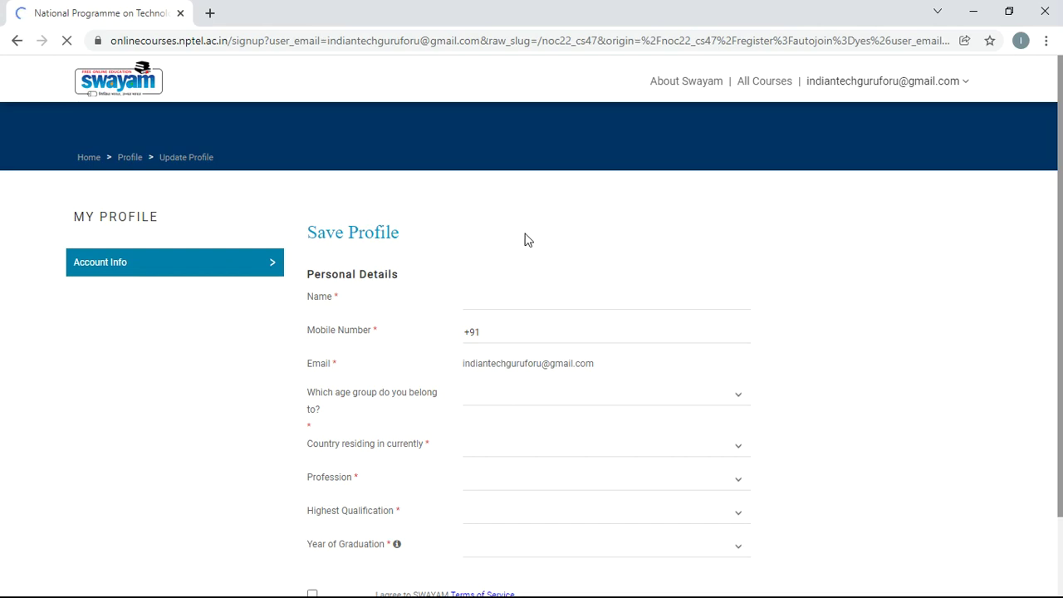
{"action": "left_click", "coordinate": [504, 290]}
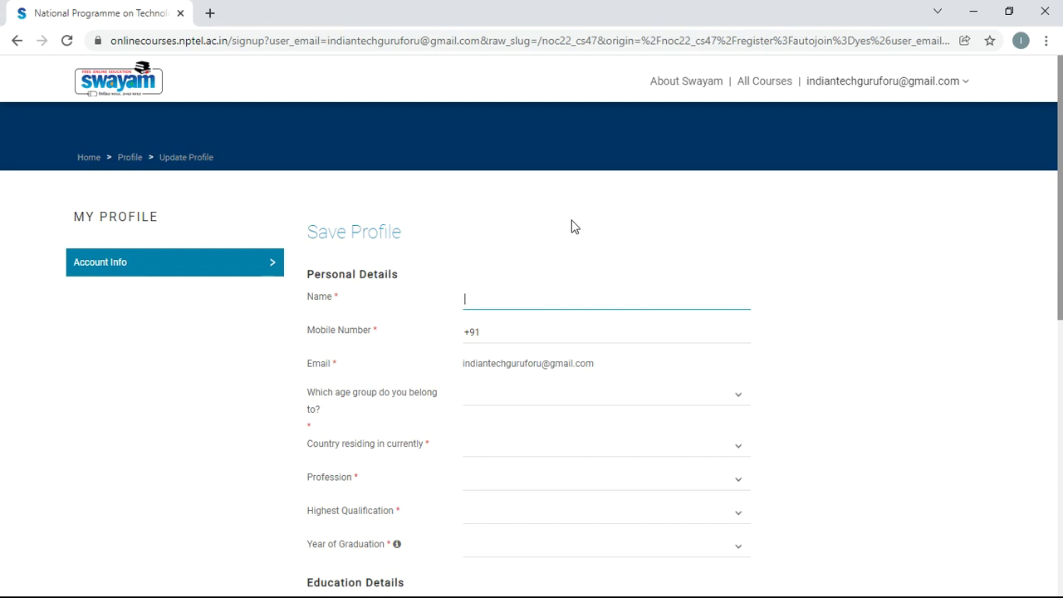
{"action": "left_click", "coordinate": [546, 332]}
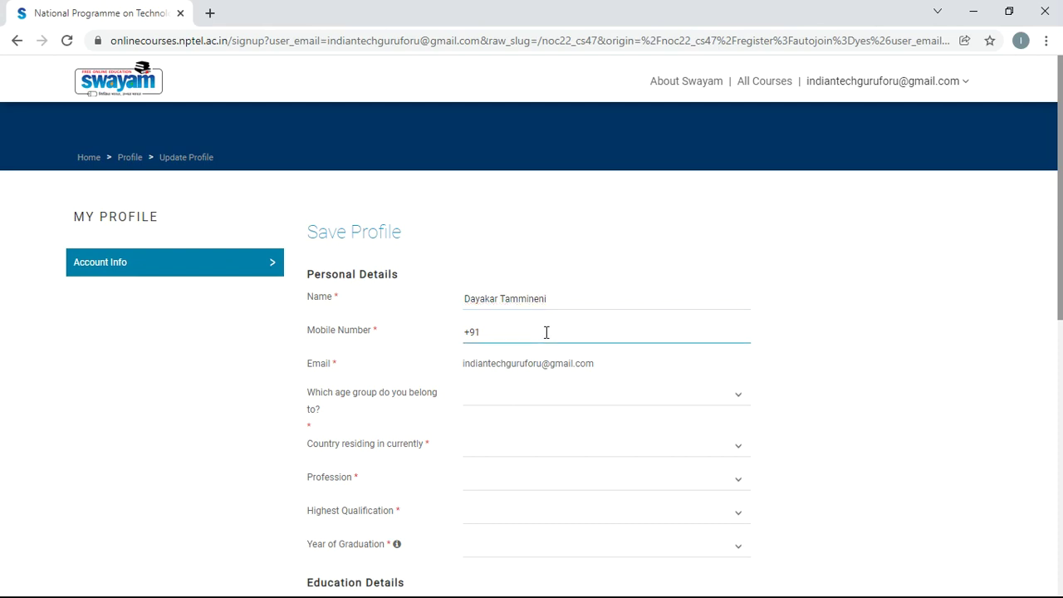
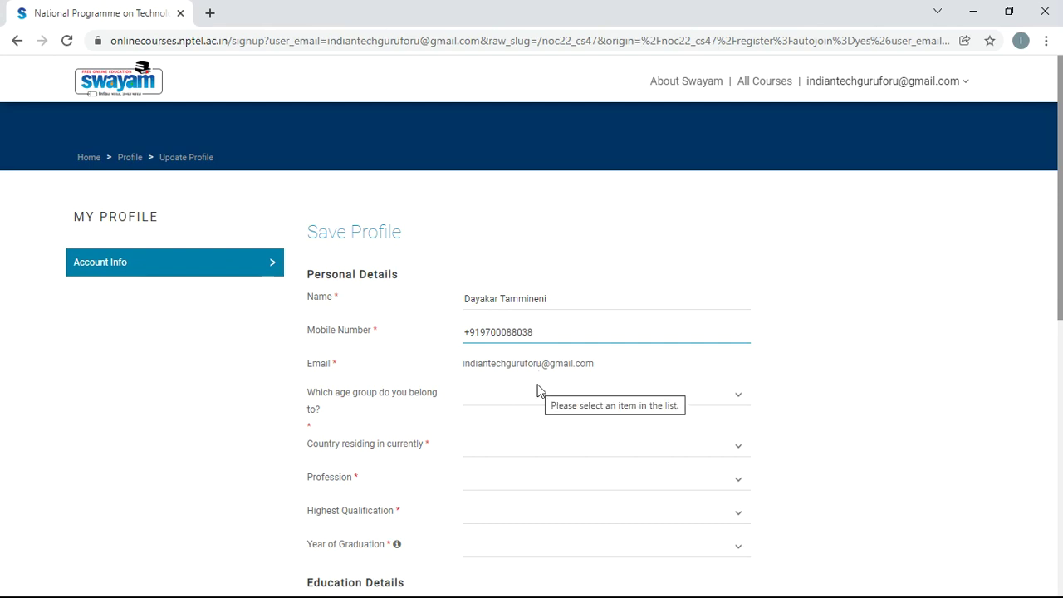
- Set the age group to 40-50 and check India in the country list
{"action": "scroll", "coordinate": [538, 388], "scroll_direction": "down", "scroll_amount": 1}
{"action": "left_click", "coordinate": [520, 324]}
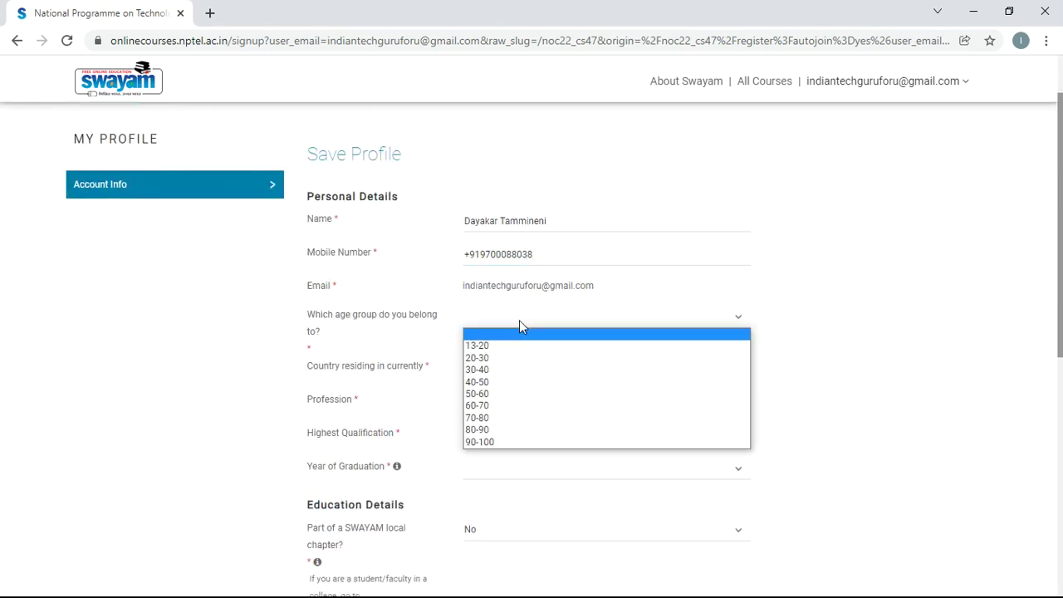
{"action": "left_click", "coordinate": [529, 382]}
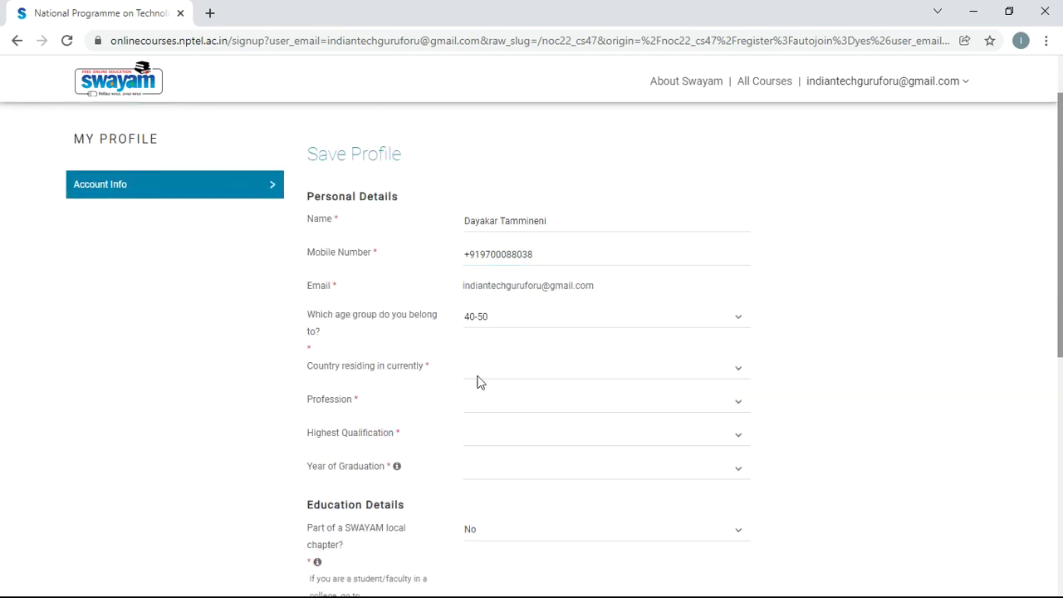
{"action": "left_click", "coordinate": [513, 375]}
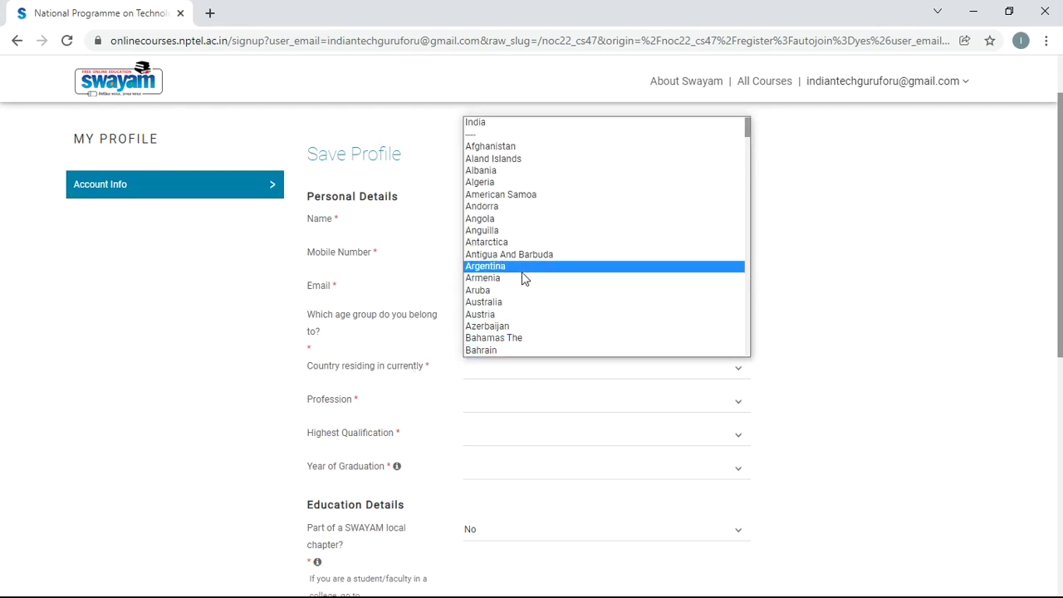
{"action": "scroll", "coordinate": [523, 278], "scroll_direction": "down", "scroll_amount": 15}
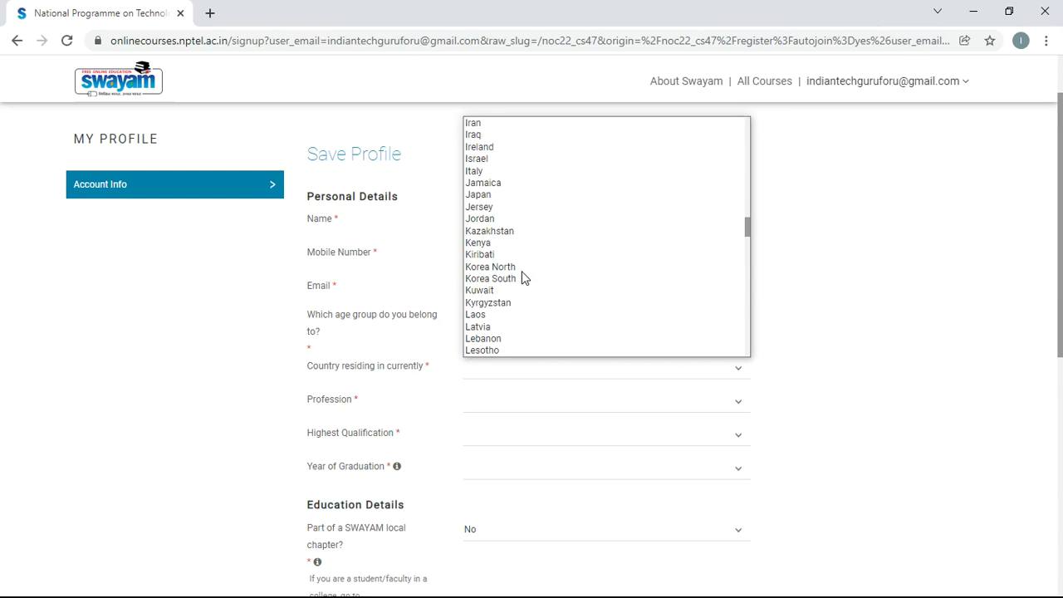
{"action": "scroll", "coordinate": [523, 278], "scroll_direction": "down", "scroll_amount": 12}
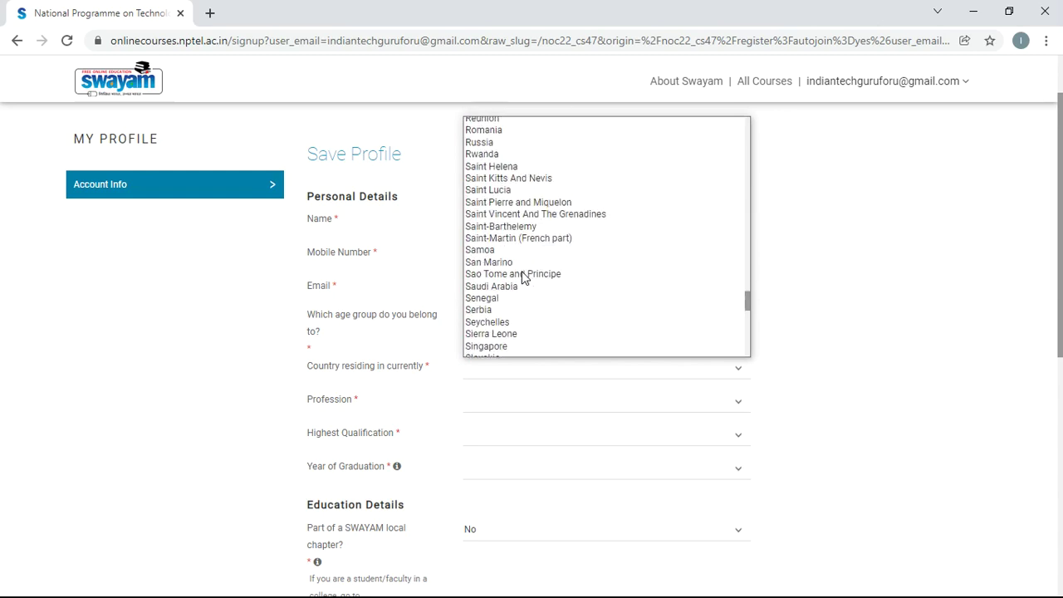
{"action": "scroll", "coordinate": [524, 278], "scroll_direction": "up", "scroll_amount": 5}
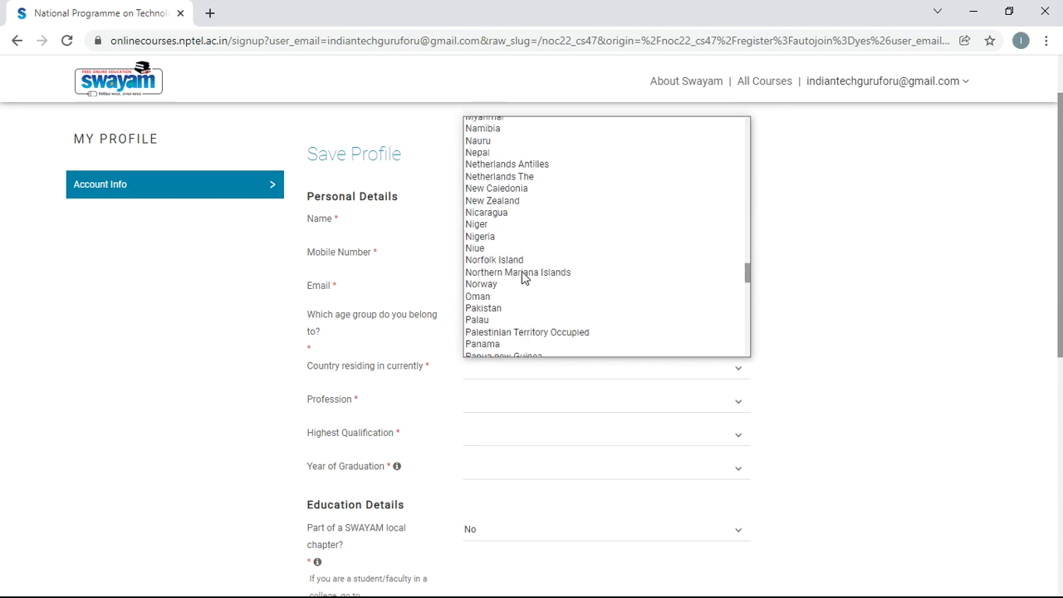
{"action": "scroll", "coordinate": [523, 278], "scroll_direction": "up", "scroll_amount": 10}
{"action": "scroll", "coordinate": [521, 278], "scroll_direction": "up", "scroll_amount": 1}
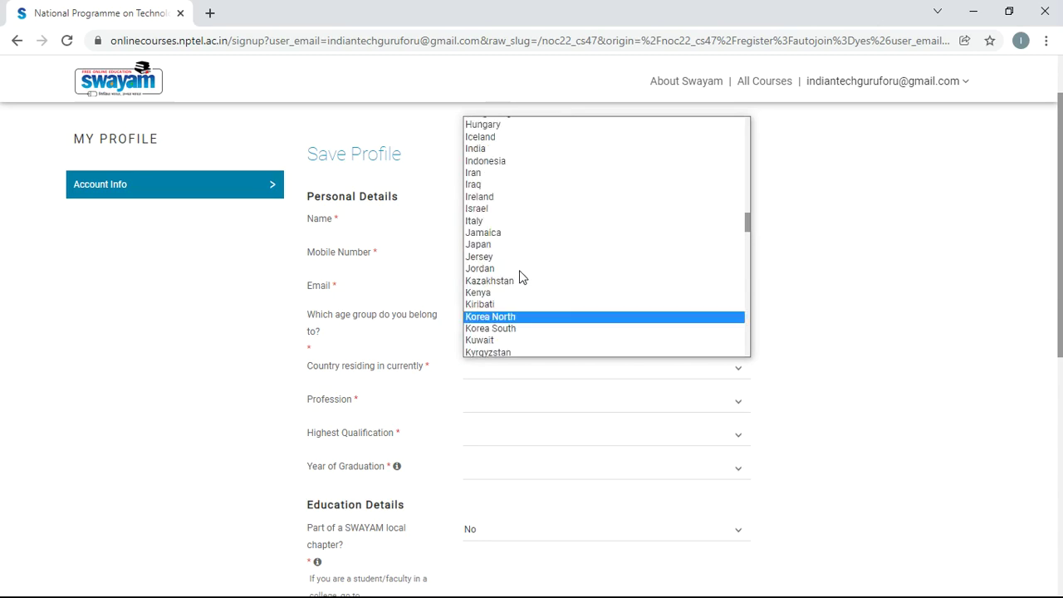
{"action": "scroll", "coordinate": [513, 269], "scroll_direction": "up", "scroll_amount": 3}
{"action": "key", "text": "Escape"}
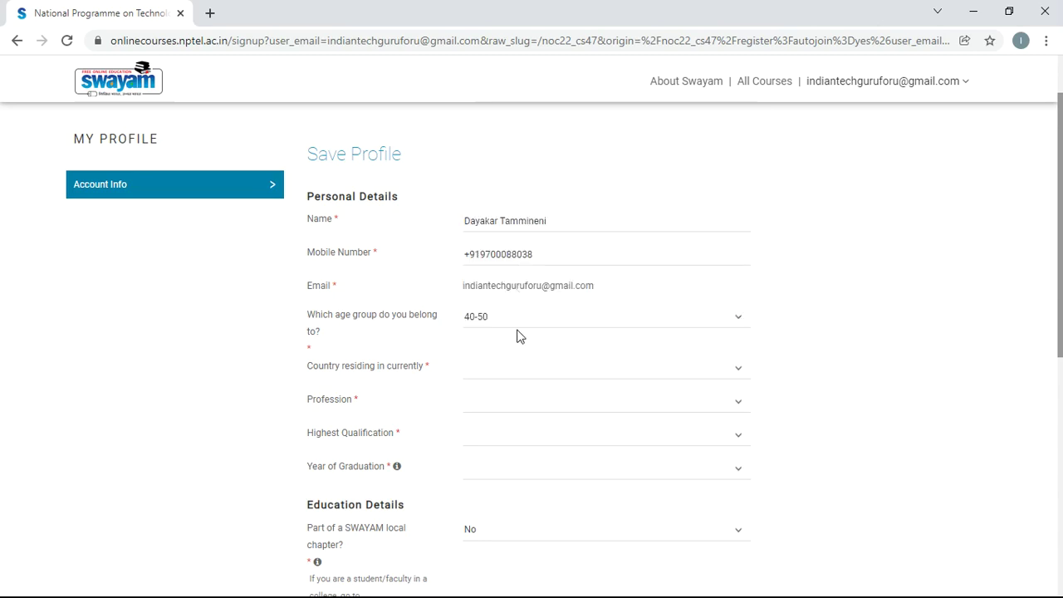
- Set profession to Faculty, qualification to Master's degree, and graduation year to 2000
{"action": "left_click", "coordinate": [524, 405]}
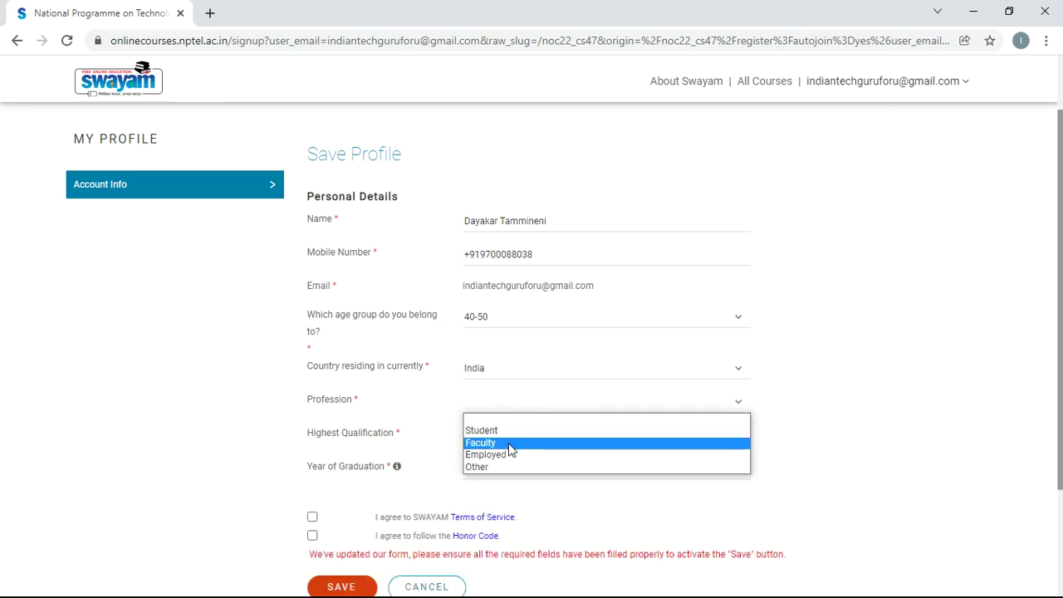
{"action": "left_click", "coordinate": [512, 443]}
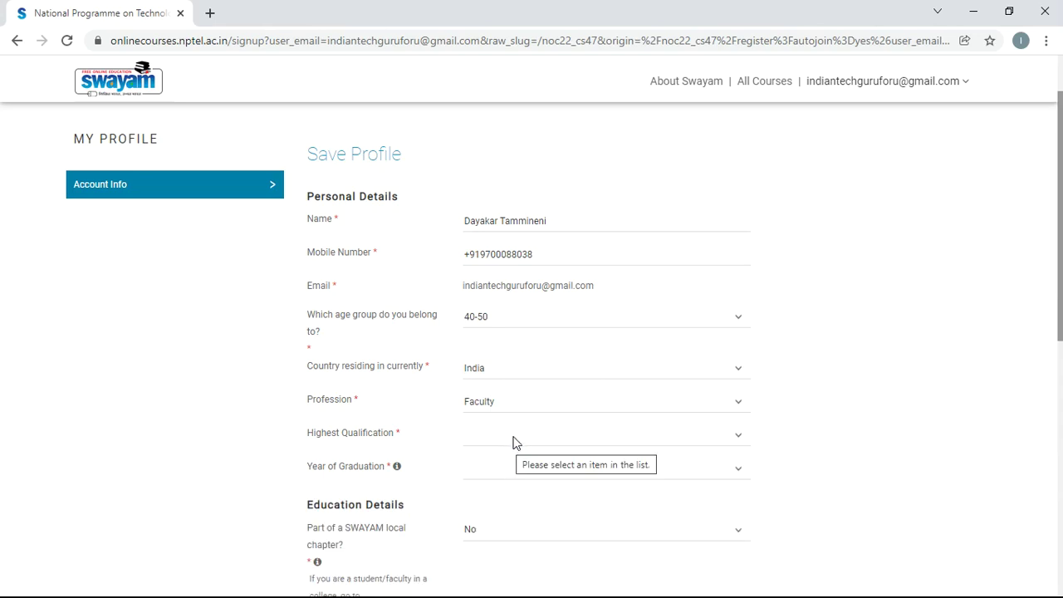
{"action": "left_click", "coordinate": [511, 444]}
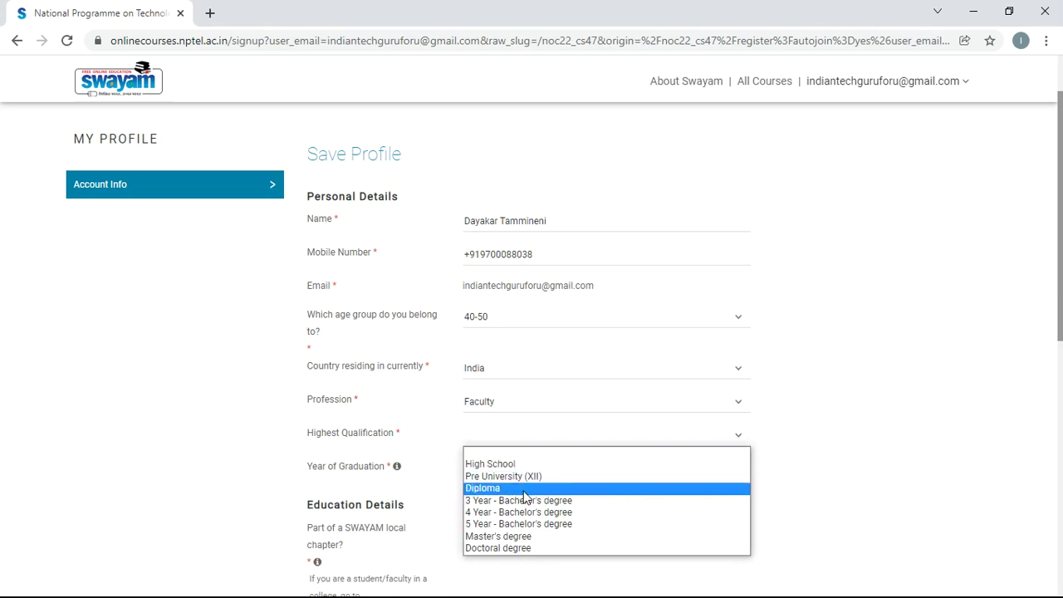
{"action": "left_click", "coordinate": [522, 538]}
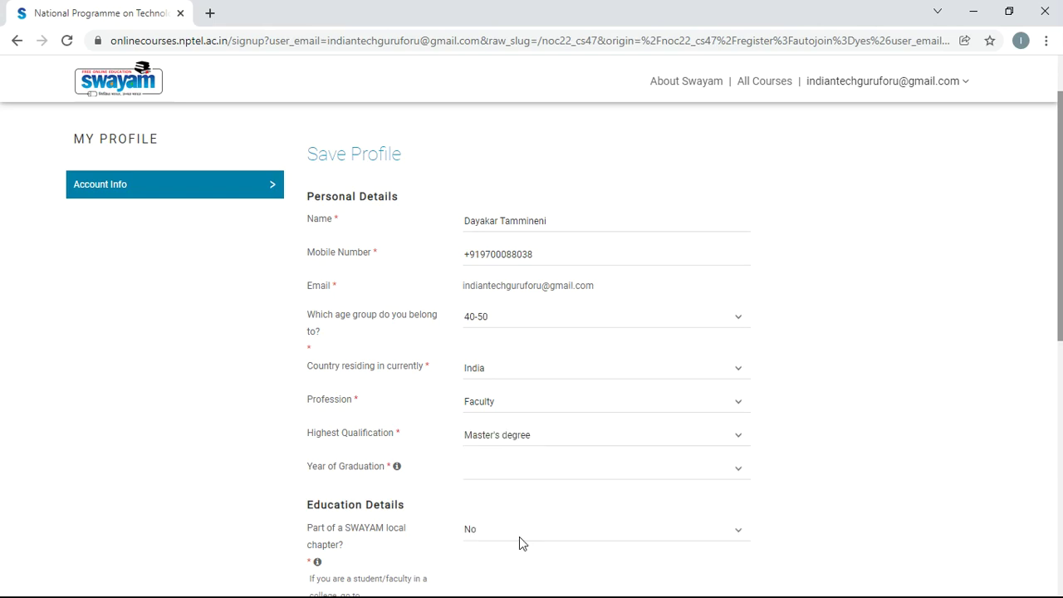
{"action": "left_click", "coordinate": [511, 475]}
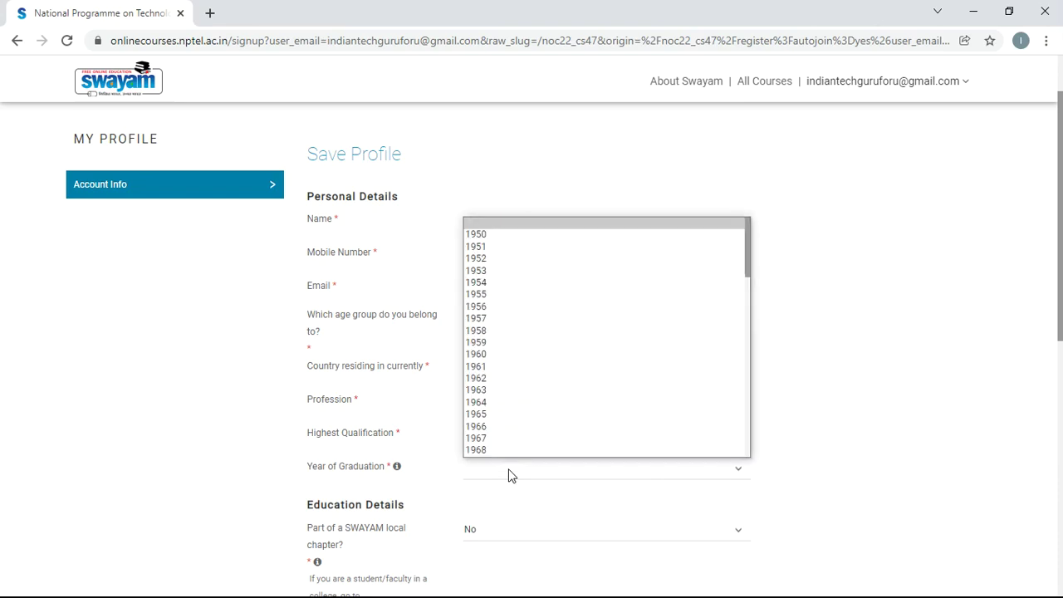
{"action": "scroll", "coordinate": [498, 341], "scroll_direction": "down", "scroll_amount": 7}
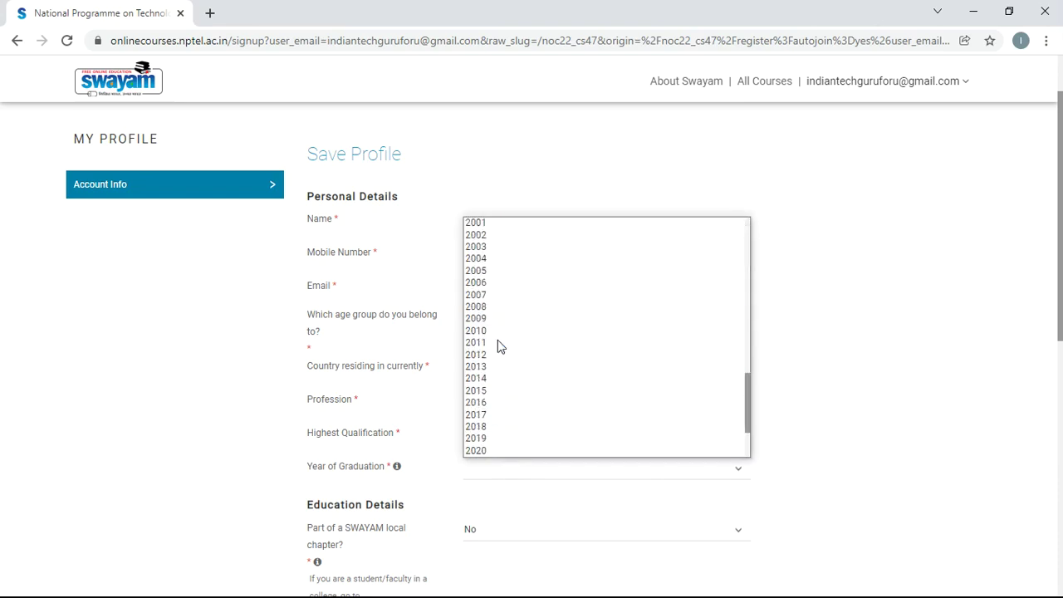
{"action": "scroll", "coordinate": [498, 341], "scroll_direction": "up", "scroll_amount": 4}
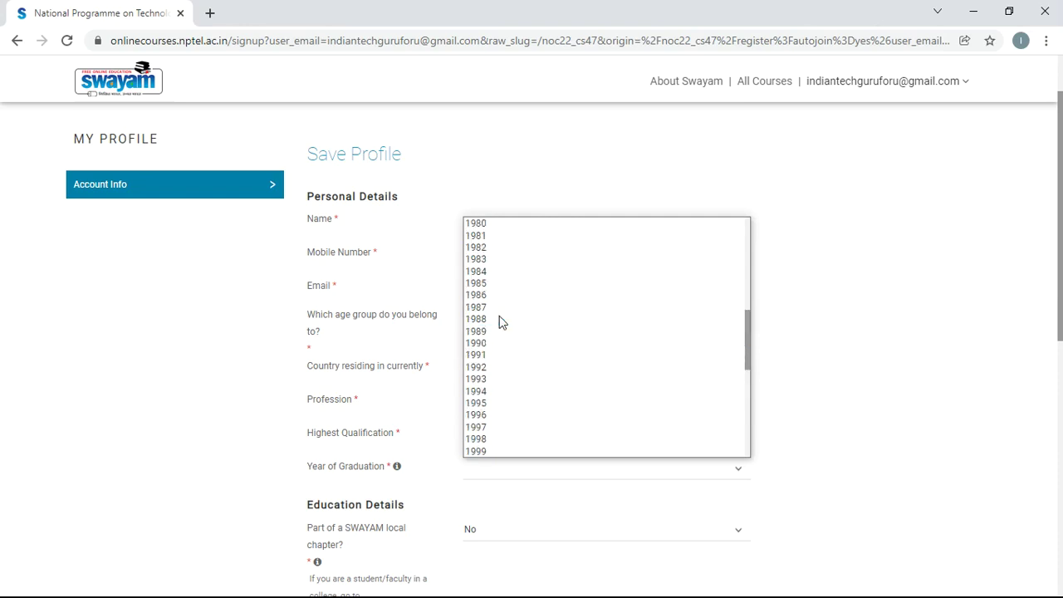
{"action": "scroll", "coordinate": [513, 425], "scroll_direction": "down", "scroll_amount": 2}
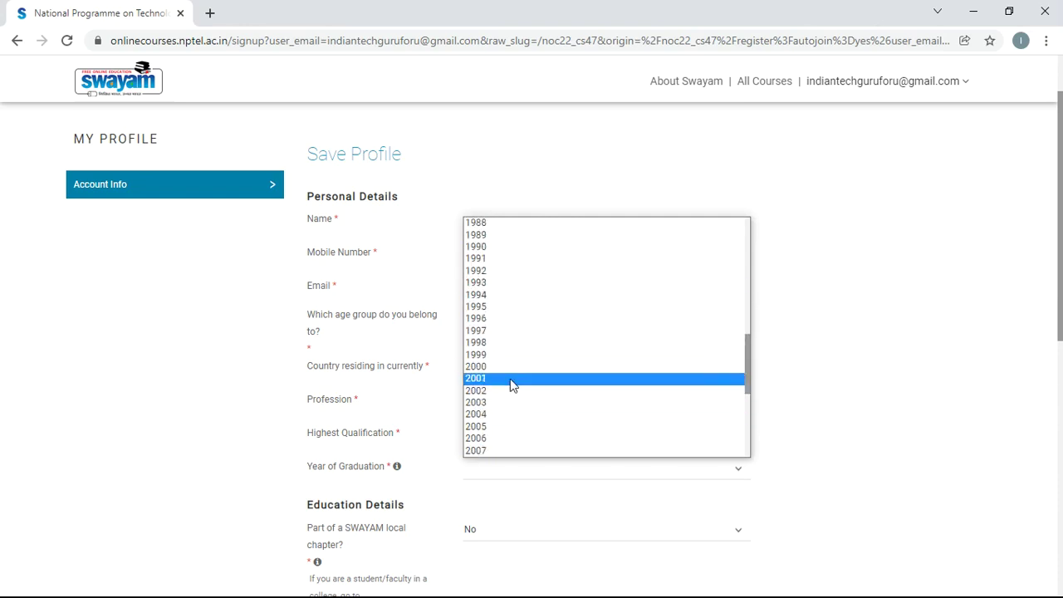
{"action": "left_click", "coordinate": [512, 372]}
{"action": "scroll", "coordinate": [516, 539], "scroll_direction": "down", "scroll_amount": 2}
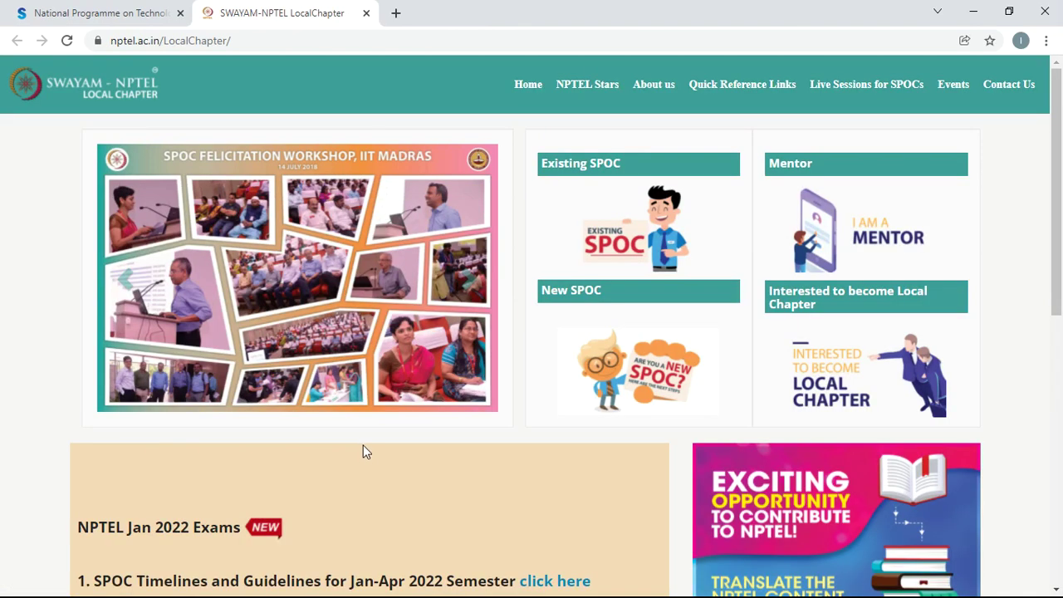
- Filter the local chapter list with 'RAMIREDDY' to find the college, LC Id 2589
{"action": "scroll", "coordinate": [458, 407], "scroll_direction": "down", "scroll_amount": 4}
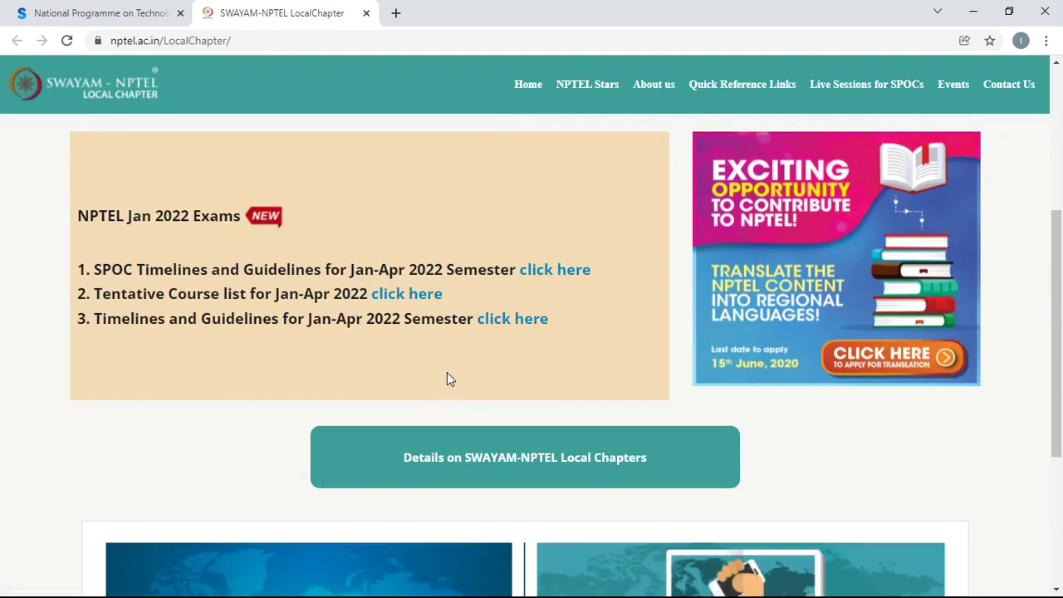
{"action": "scroll", "coordinate": [447, 379], "scroll_direction": "down", "scroll_amount": 1}
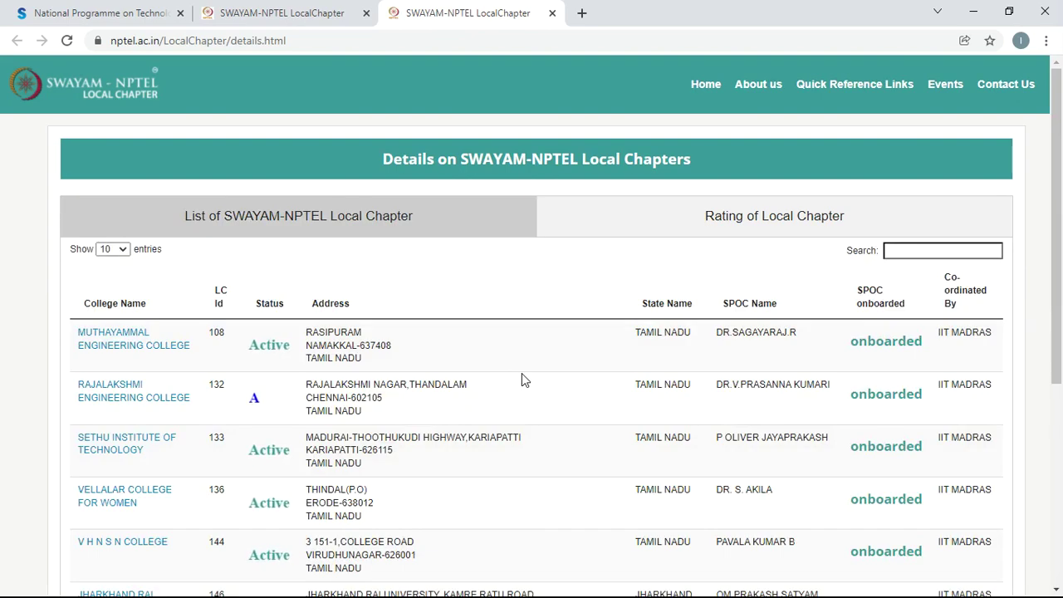
{"action": "left_click", "coordinate": [919, 249]}
{"action": "type", "text": "RAMIR"}
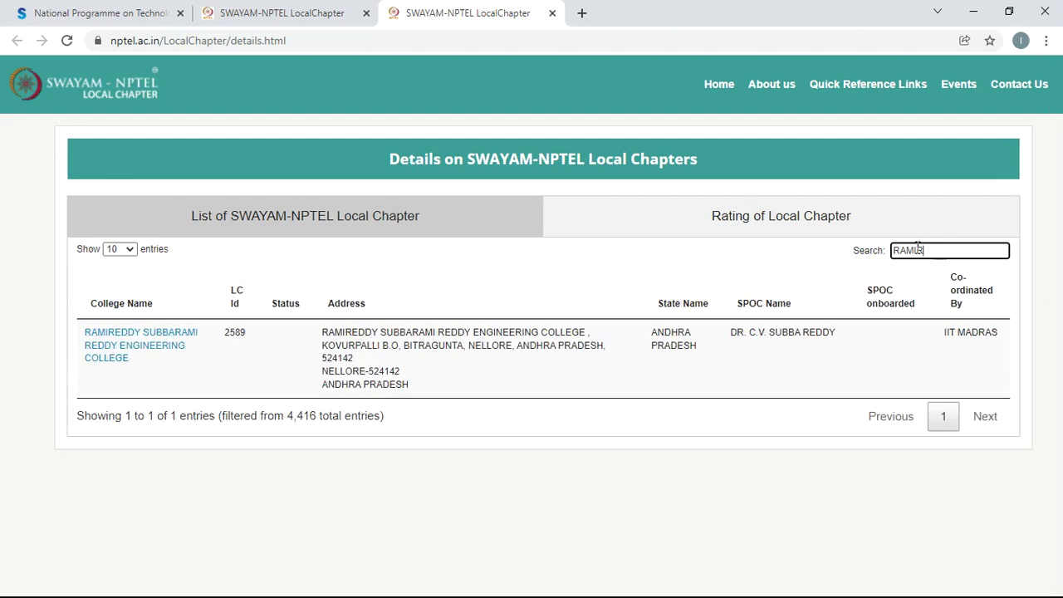
{"action": "type", "text": "EDDY"}
- Back on the signup form, answer Yes to local chapter and choose state Andhra Pradesh
{"action": "left_click", "coordinate": [114, 7]}
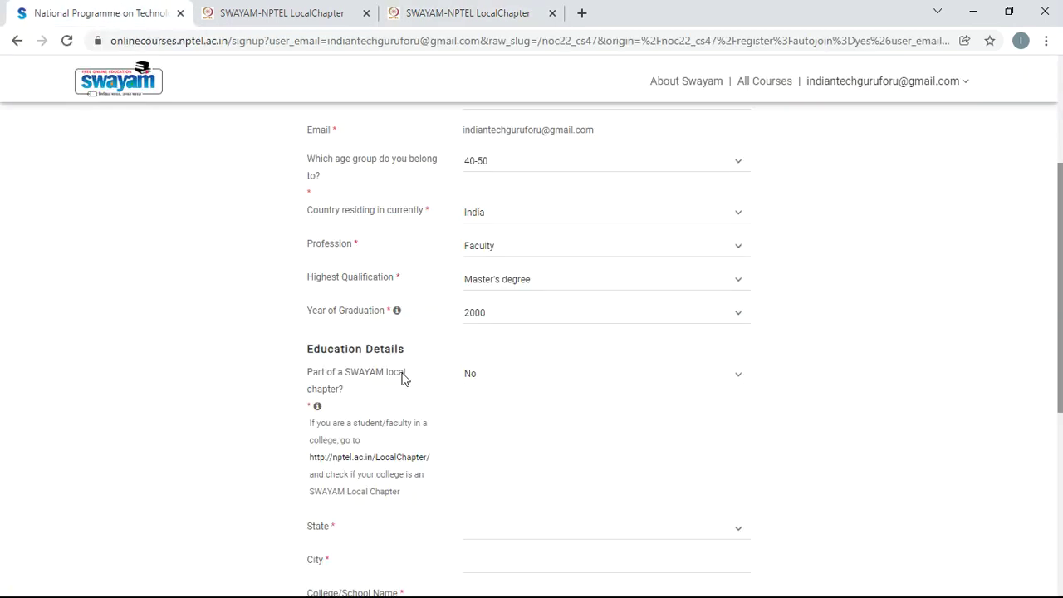
{"action": "left_click", "coordinate": [520, 373]}
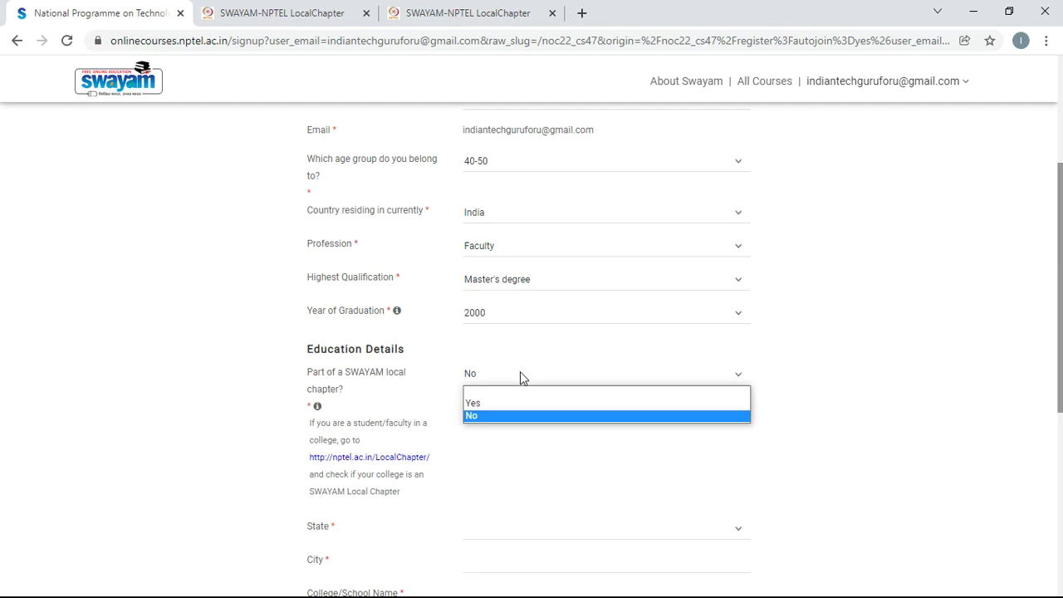
{"action": "left_click", "coordinate": [509, 404]}
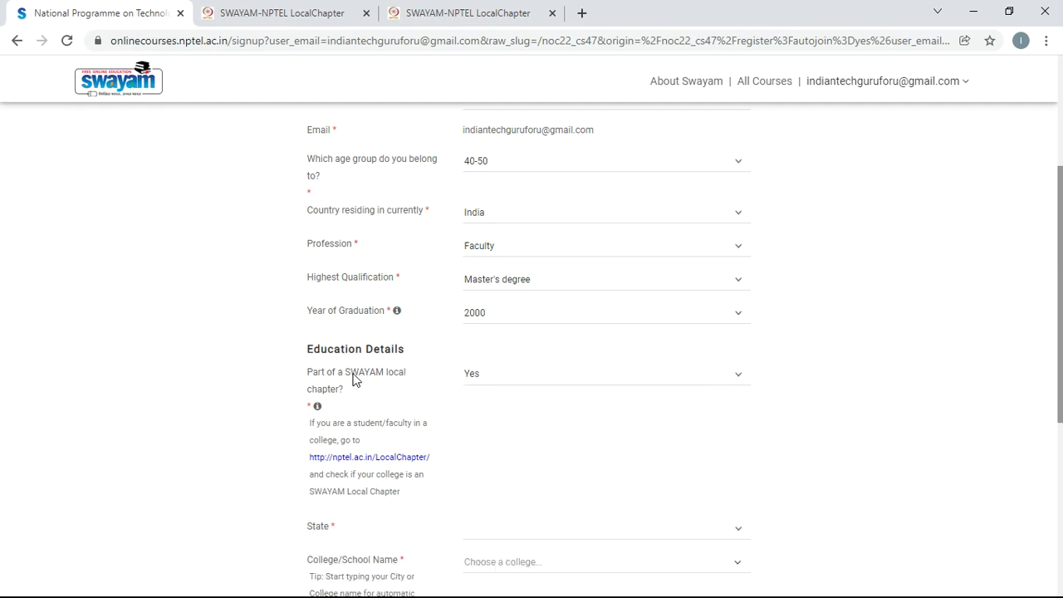
{"action": "scroll", "coordinate": [396, 399], "scroll_direction": "down", "scroll_amount": 3}
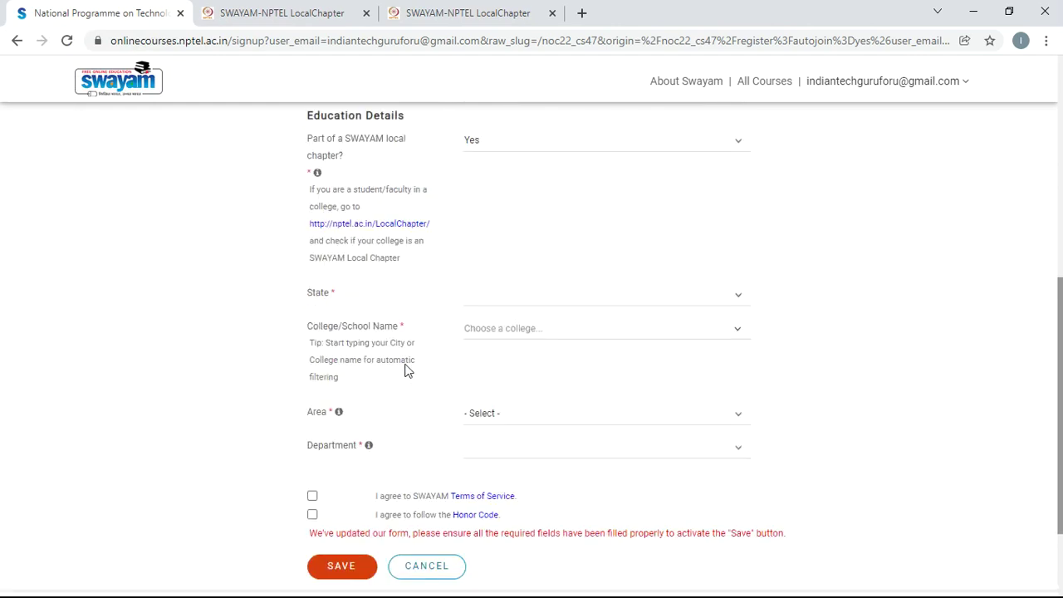
{"action": "left_click", "coordinate": [506, 297]}
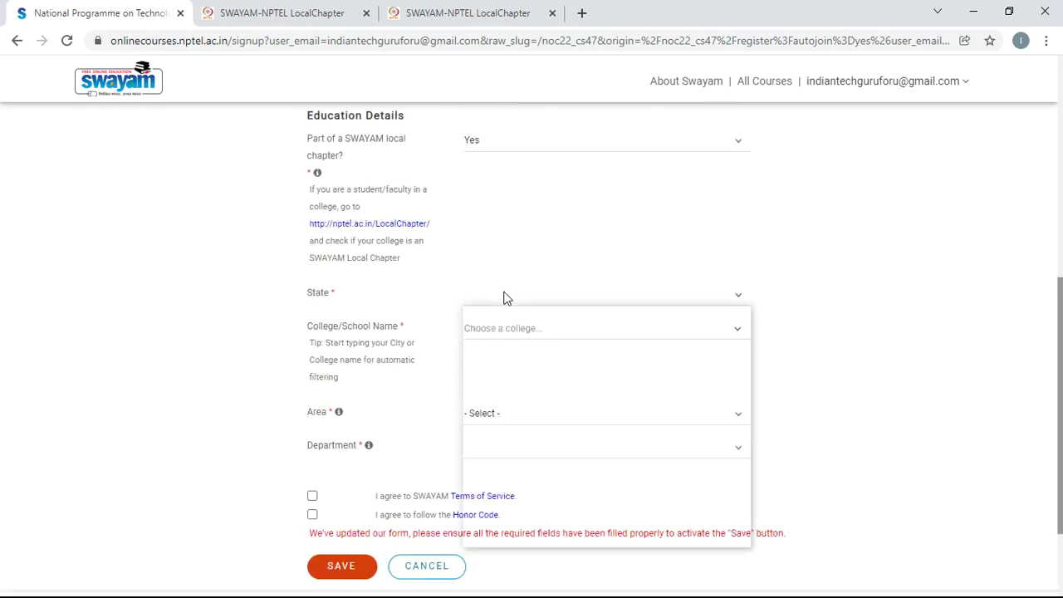
{"action": "left_click", "coordinate": [506, 337]}
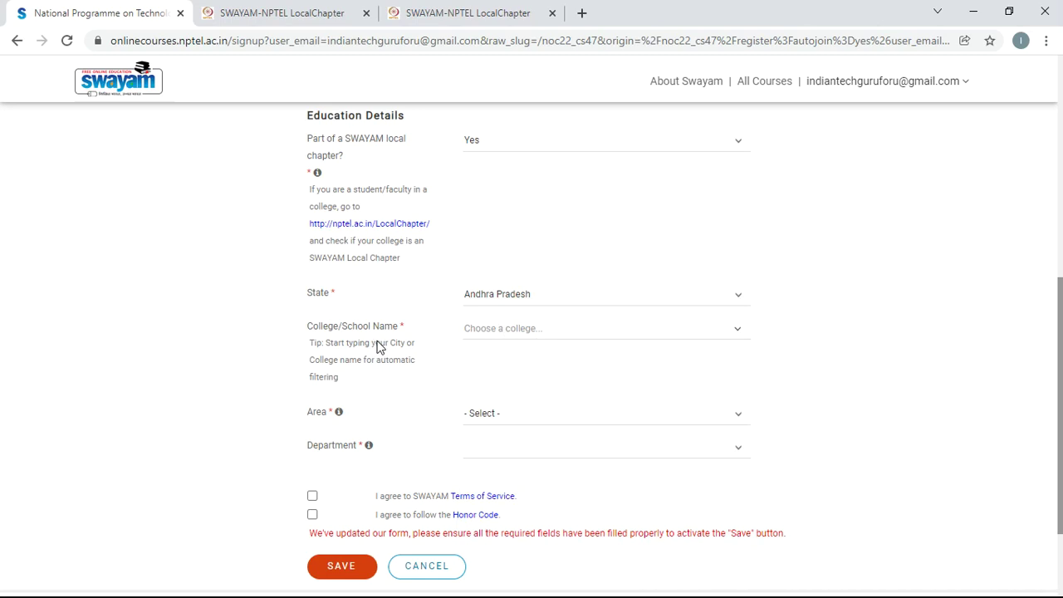
- Search 'ramir' and select Ramireddy Subbarami Reddy Engineering College
{"action": "left_click", "coordinate": [515, 337]}
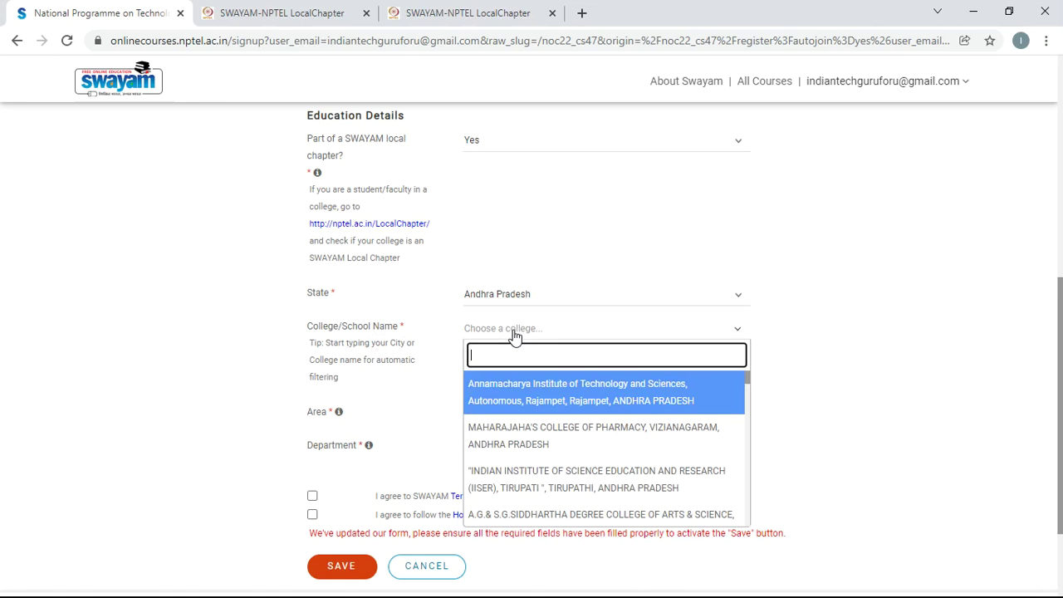
{"action": "type", "text": "ramir"}
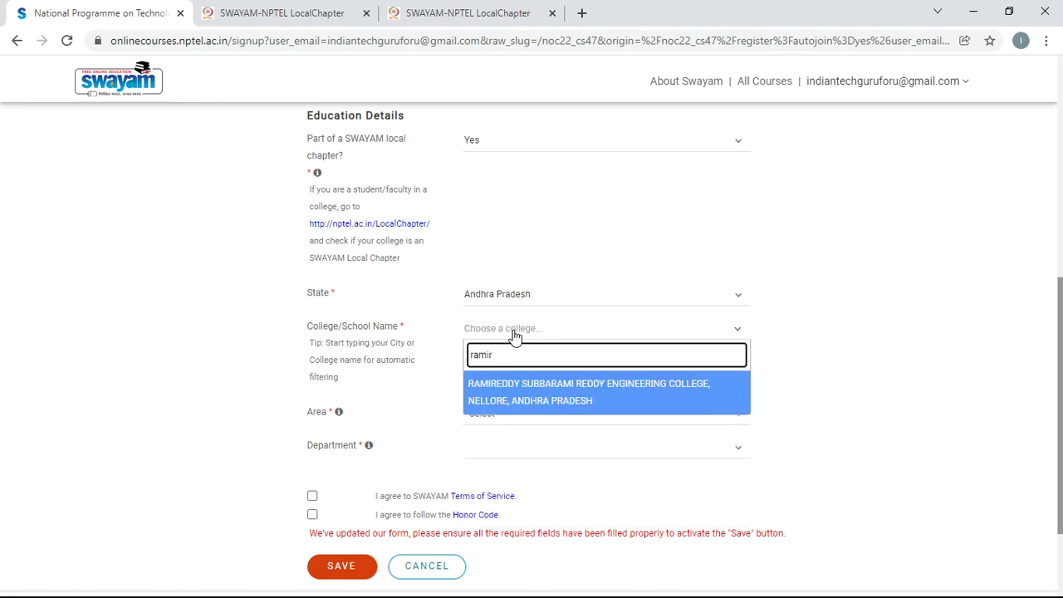
{"action": "left_click", "coordinate": [536, 390]}
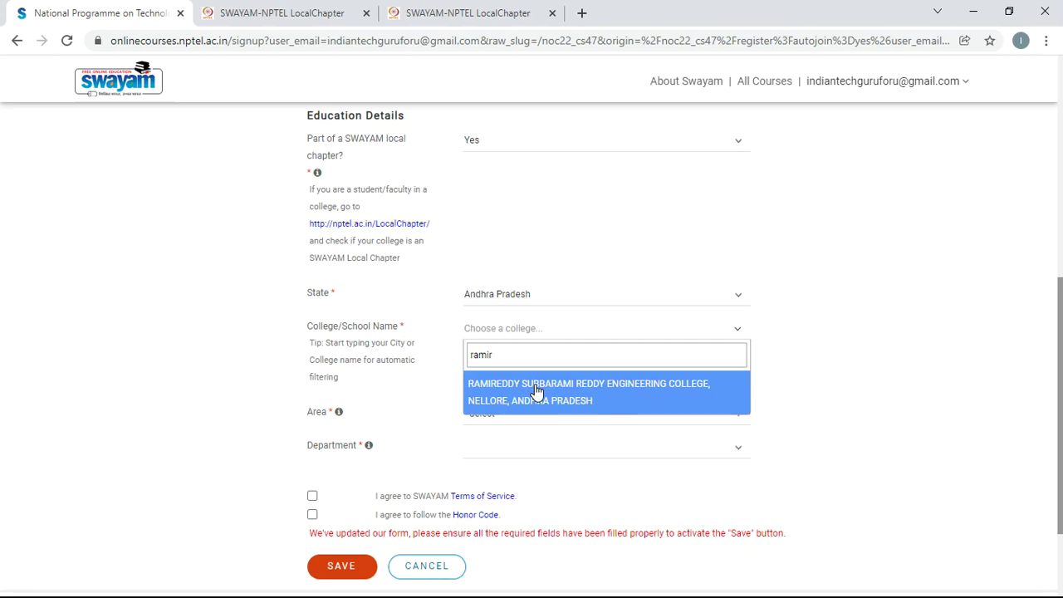
{"action": "left_click", "coordinate": [535, 390]}
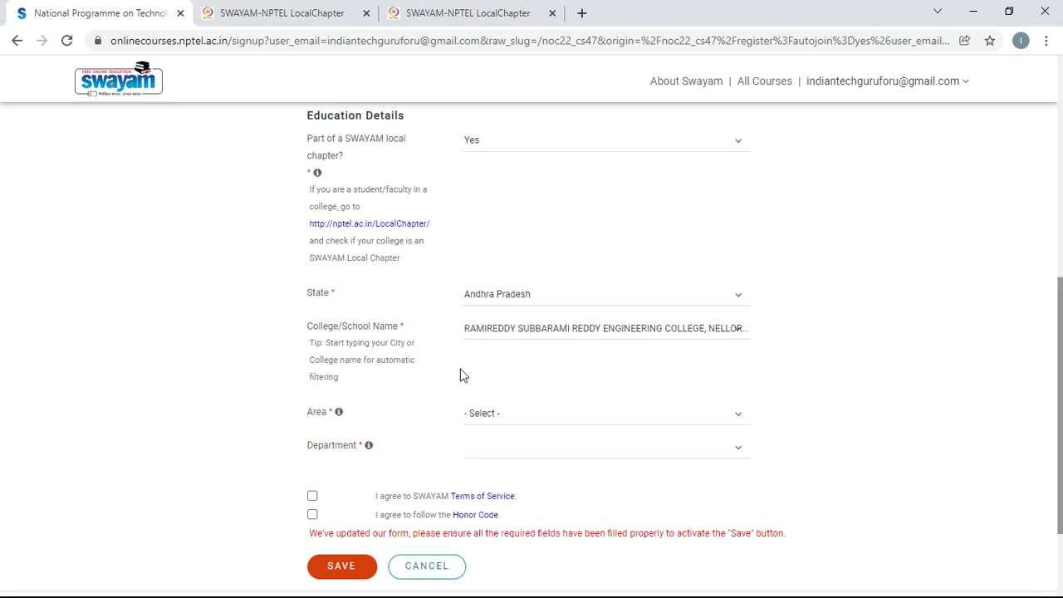
- Set Area to Engineering and Department to Computer Science and Engineering
{"action": "scroll", "coordinate": [457, 369], "scroll_direction": "down", "scroll_amount": 1}
{"action": "left_click", "coordinate": [537, 338]}
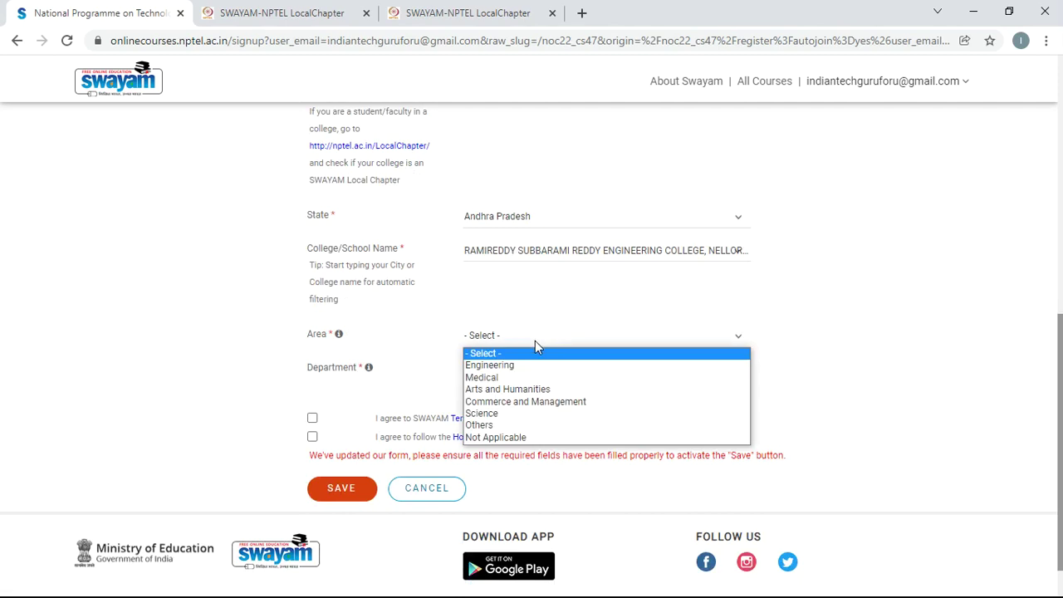
{"action": "left_click", "coordinate": [527, 366]}
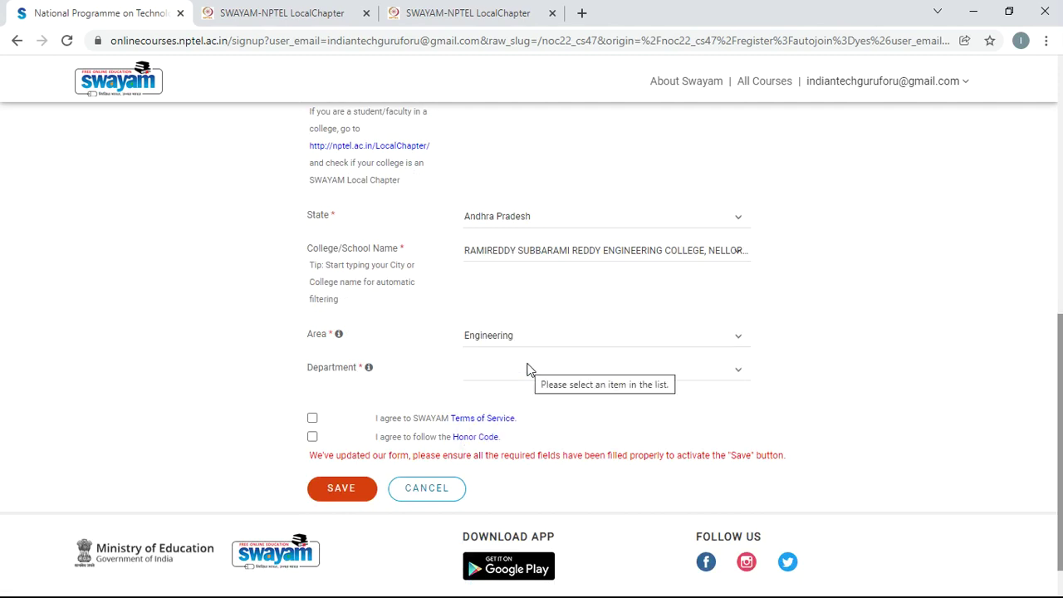
{"action": "left_click", "coordinate": [525, 367]}
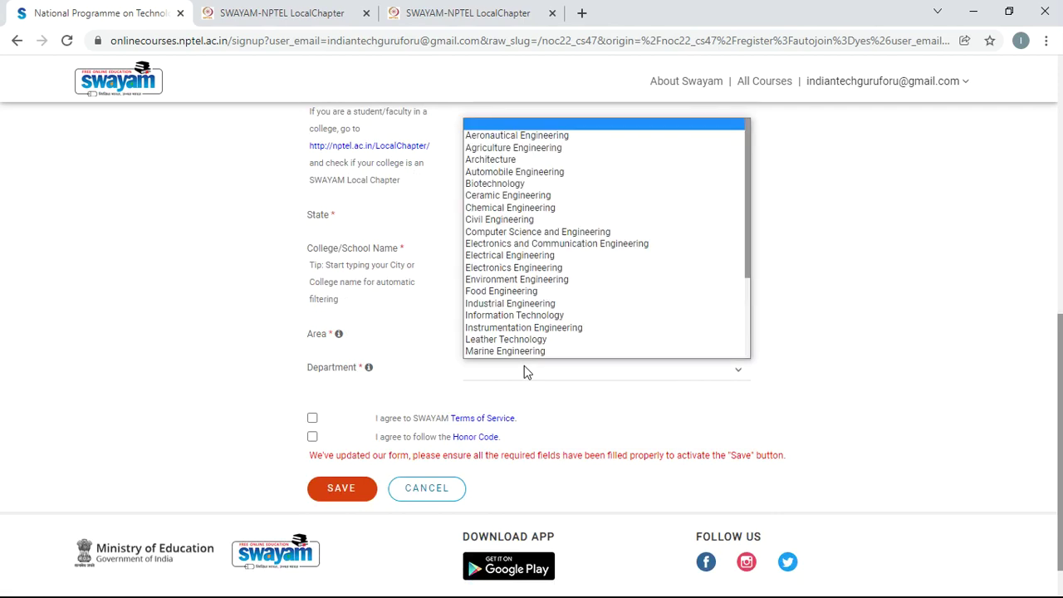
{"action": "left_click", "coordinate": [540, 221]}
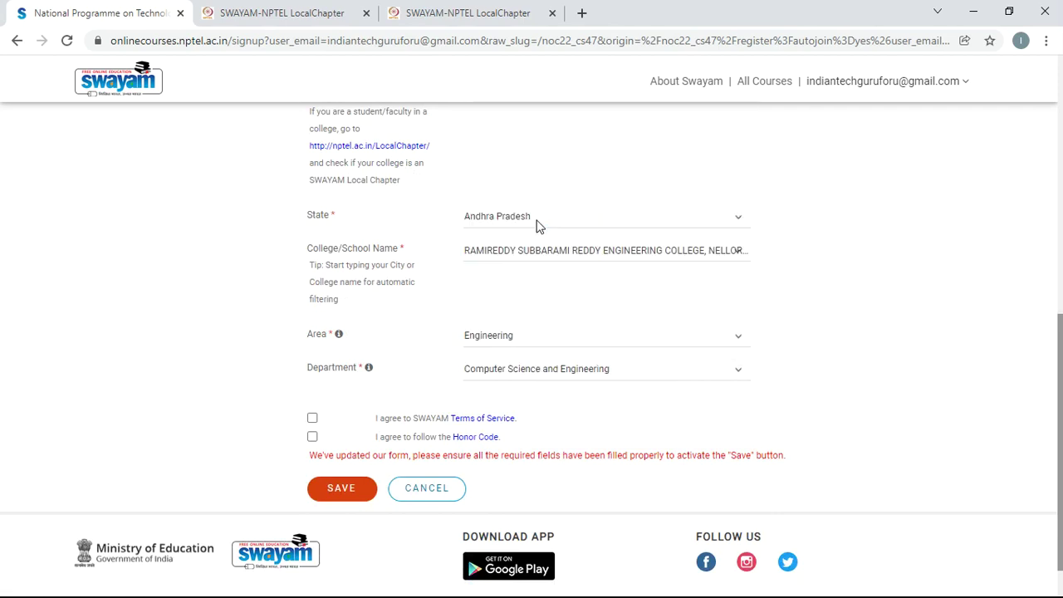
{"action": "scroll", "coordinate": [328, 378], "scroll_direction": "down", "scroll_amount": 1}
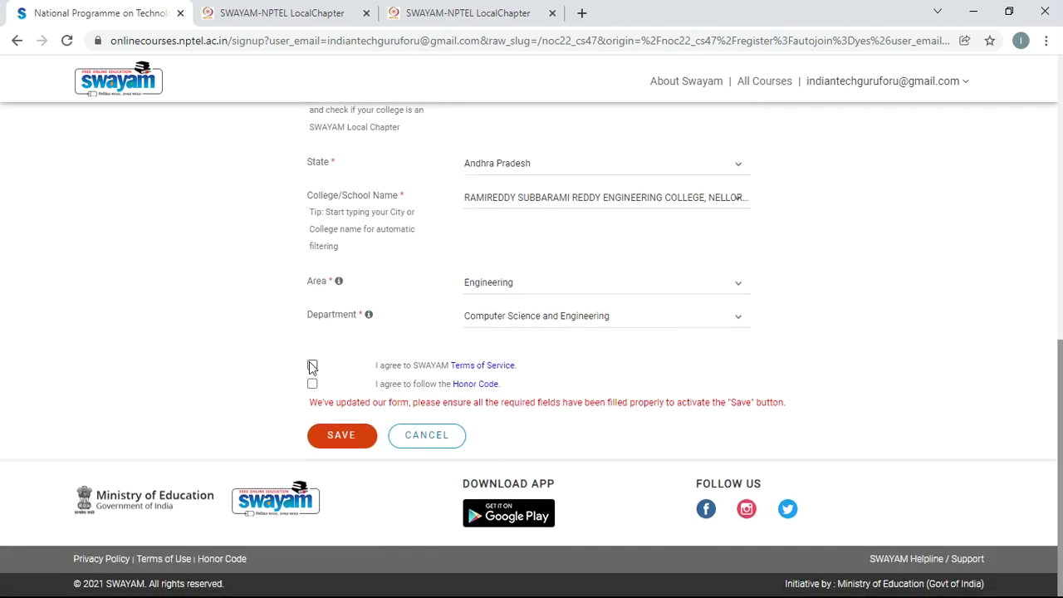
- Accept the Terms of Service and Honor Code, then save the profile to enrol
{"action": "left_click", "coordinate": [312, 365]}
{"action": "left_click", "coordinate": [312, 384]}
{"action": "scroll", "coordinate": [579, 357], "scroll_direction": "up", "scroll_amount": 4}
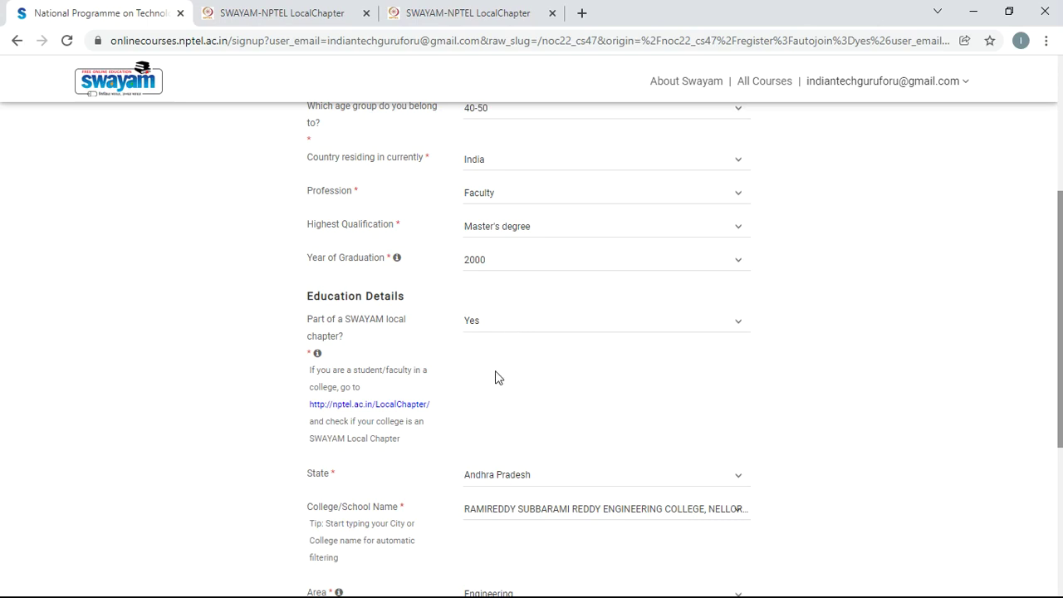
{"action": "scroll", "coordinate": [488, 383], "scroll_direction": "down", "scroll_amount": 2}
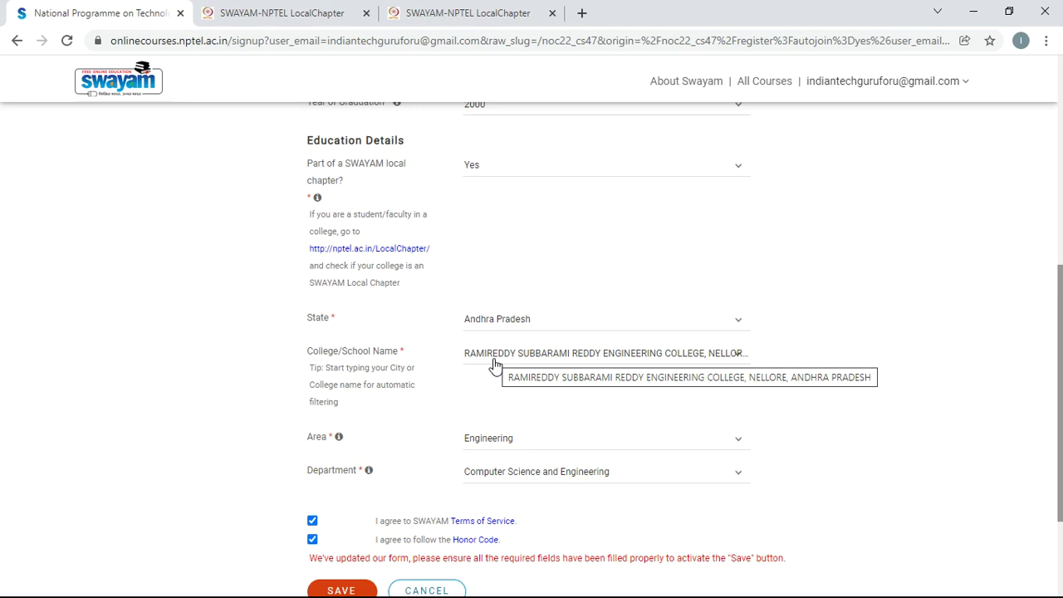
{"action": "scroll", "coordinate": [493, 365], "scroll_direction": "down", "scroll_amount": 2}
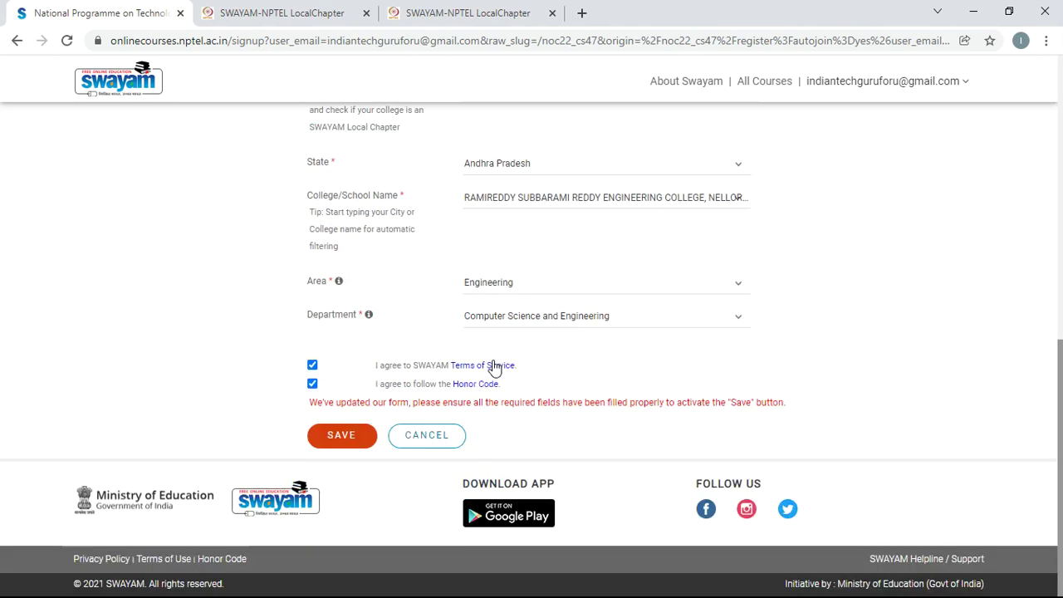
{"action": "left_click", "coordinate": [341, 438]}
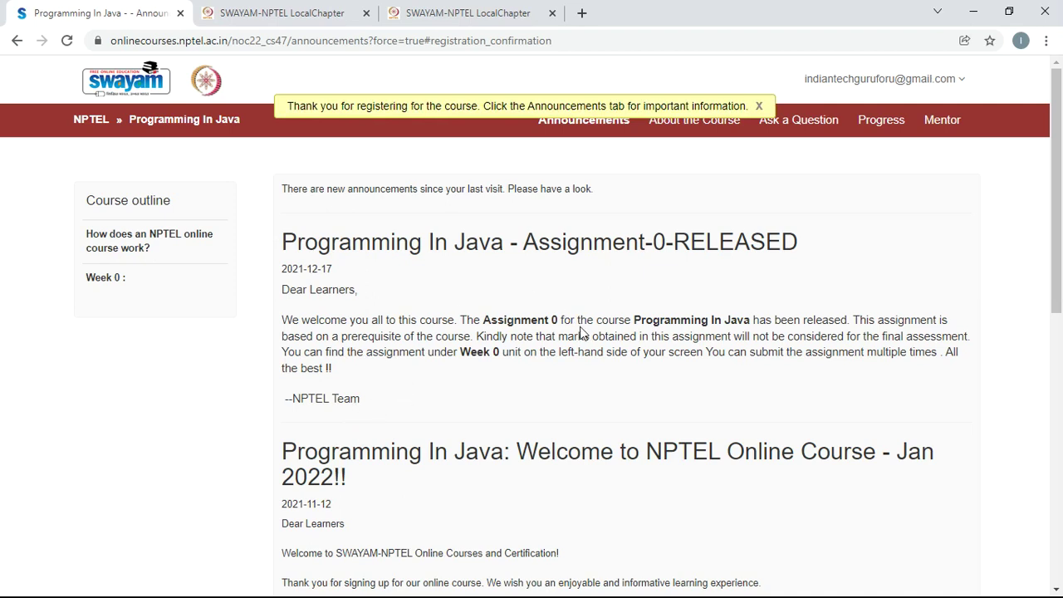
- Close the registration thank-you notice and reload Announcements to show Assignment-0 and the welcome post
{"action": "left_click", "coordinate": [758, 105]}
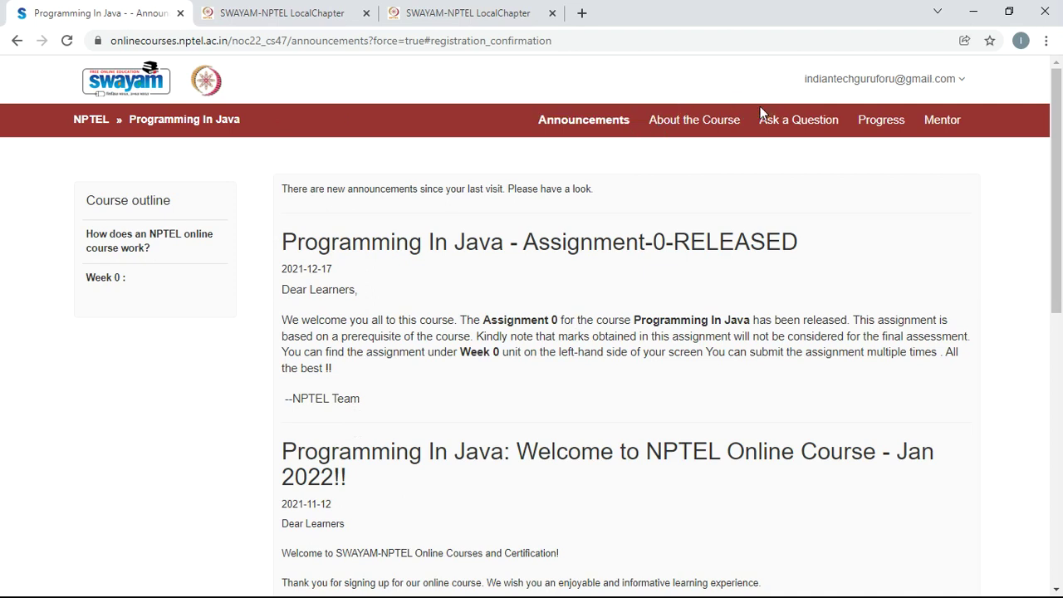
{"action": "left_click", "coordinate": [579, 123]}
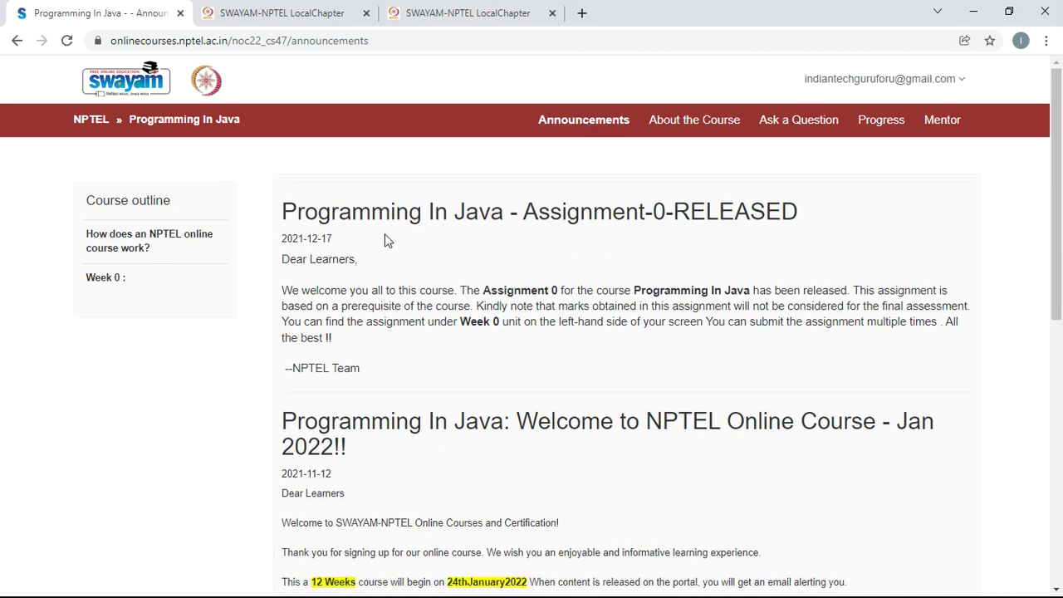
{"action": "scroll", "coordinate": [512, 243], "scroll_direction": "down", "scroll_amount": 1}
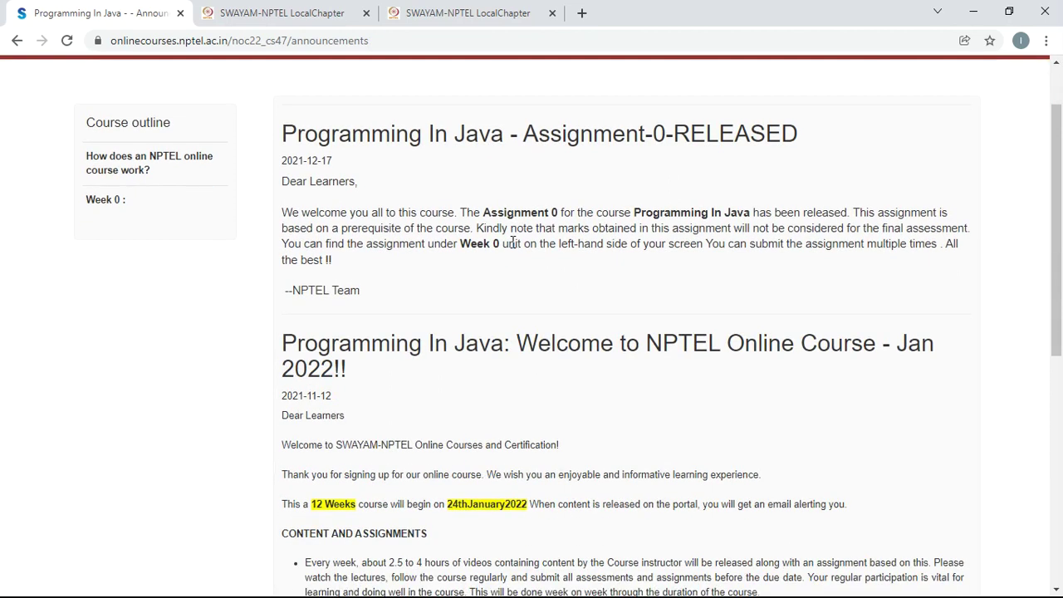
{"action": "scroll", "coordinate": [513, 242], "scroll_direction": "up", "scroll_amount": 1}
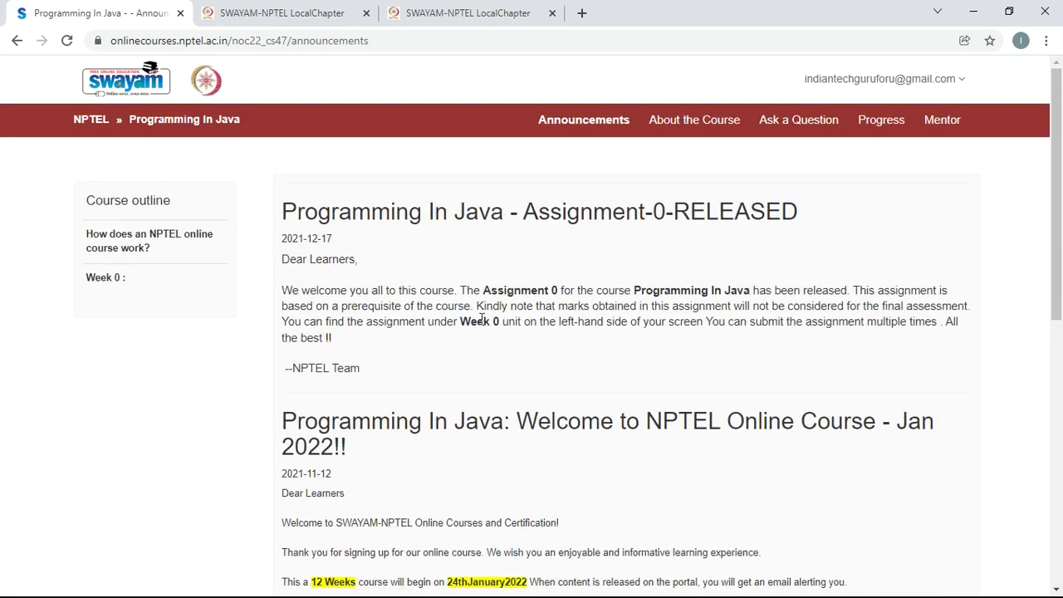
{"action": "scroll", "coordinate": [482, 319], "scroll_direction": "down", "scroll_amount": 3}
{"action": "scroll", "coordinate": [481, 320], "scroll_direction": "down", "scroll_amount": 1}
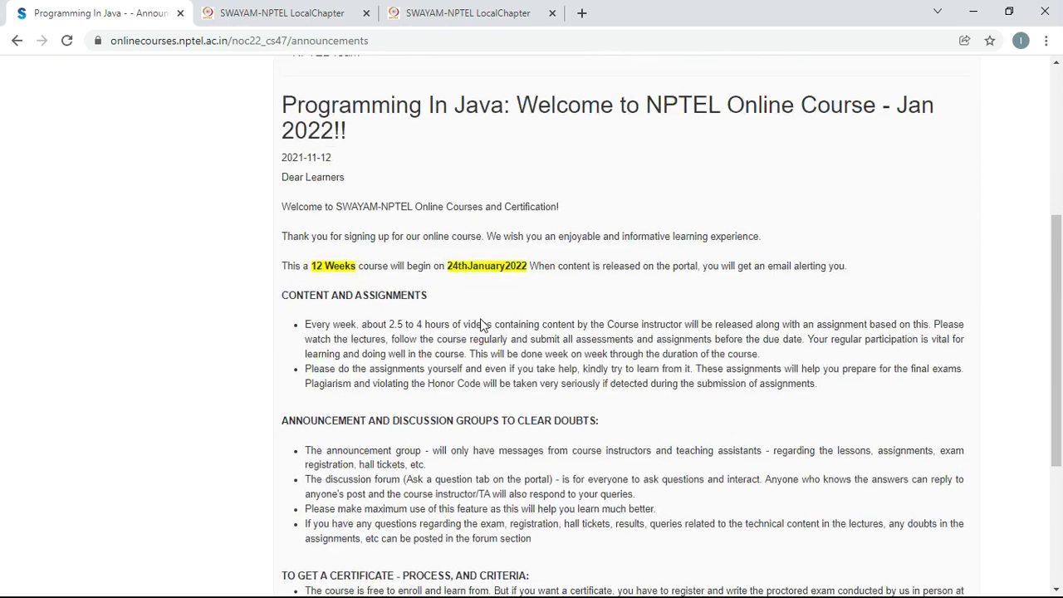
{"action": "scroll", "coordinate": [481, 323], "scroll_direction": "down", "scroll_amount": 3}
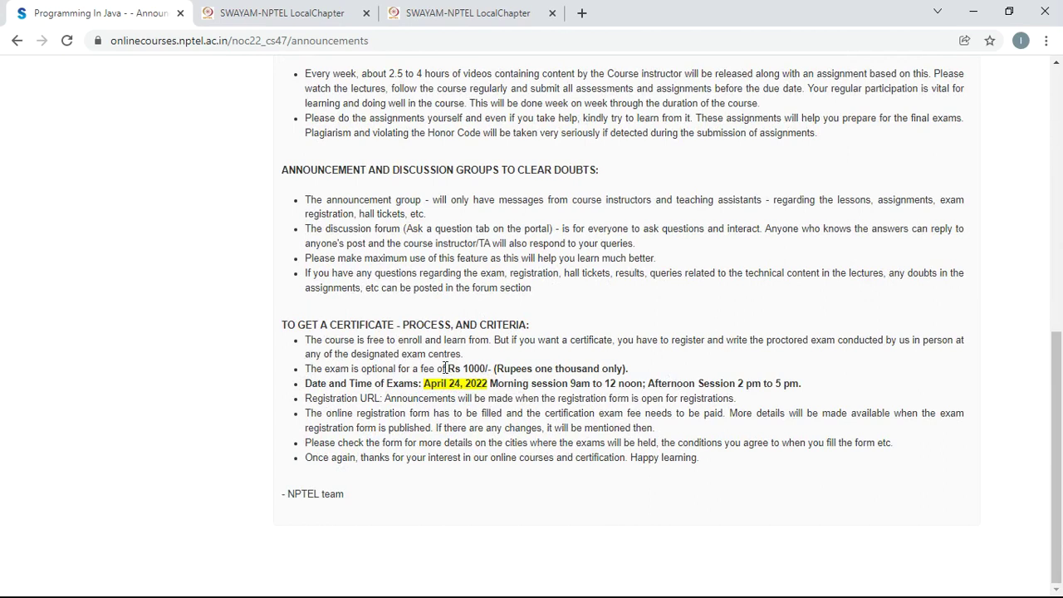
{"action": "left_click_drag", "start_coordinate": [448, 368], "coordinate": [305, 368]}
{"action": "left_click_drag", "start_coordinate": [489, 368], "coordinate": [495, 368]}
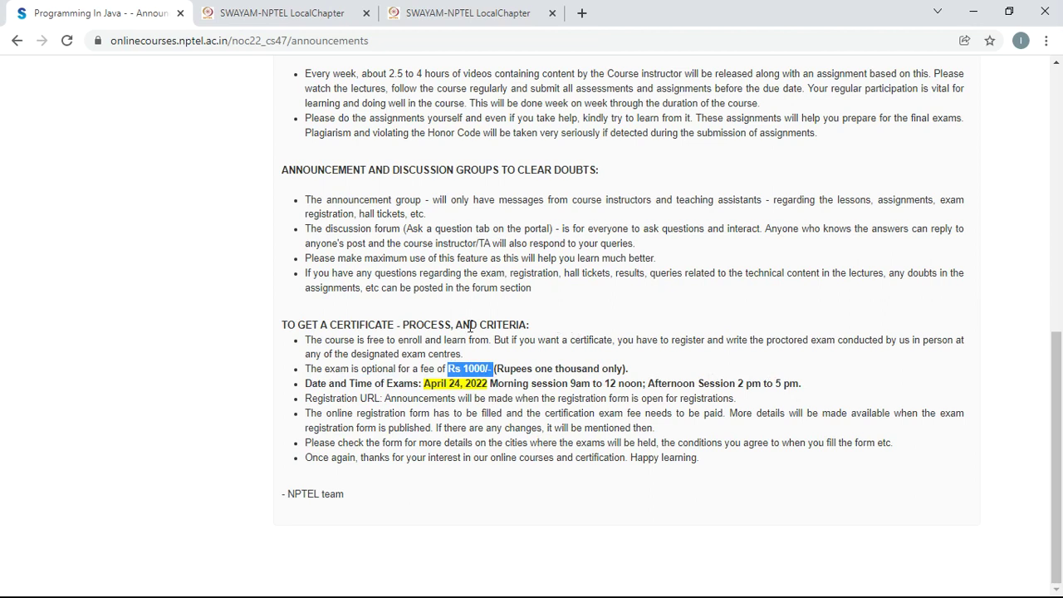
{"action": "scroll", "coordinate": [470, 326], "scroll_direction": "up", "scroll_amount": 6}
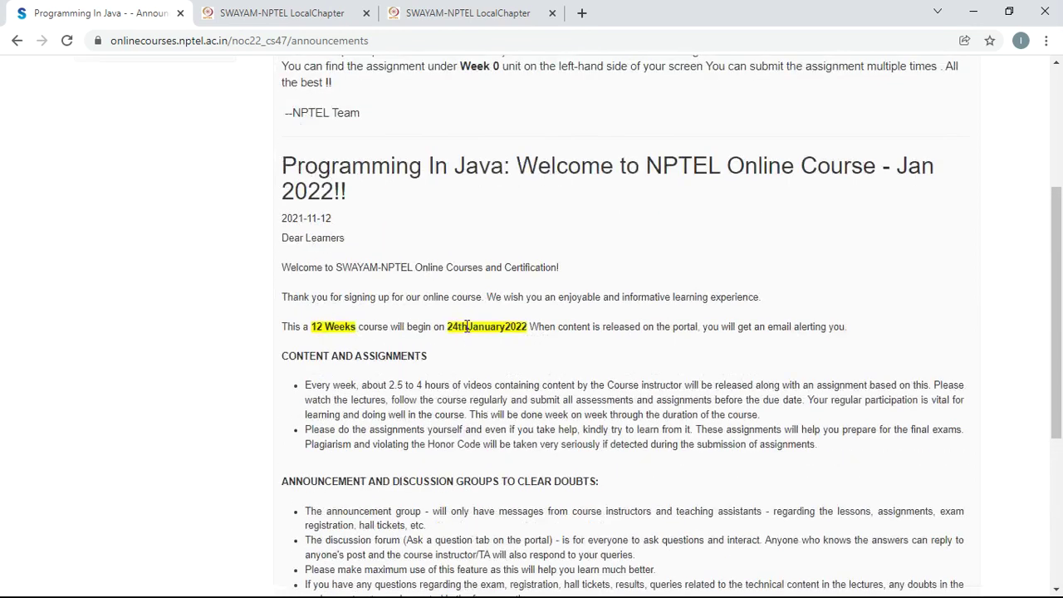
{"action": "scroll", "coordinate": [467, 327], "scroll_direction": "up", "scroll_amount": 1}
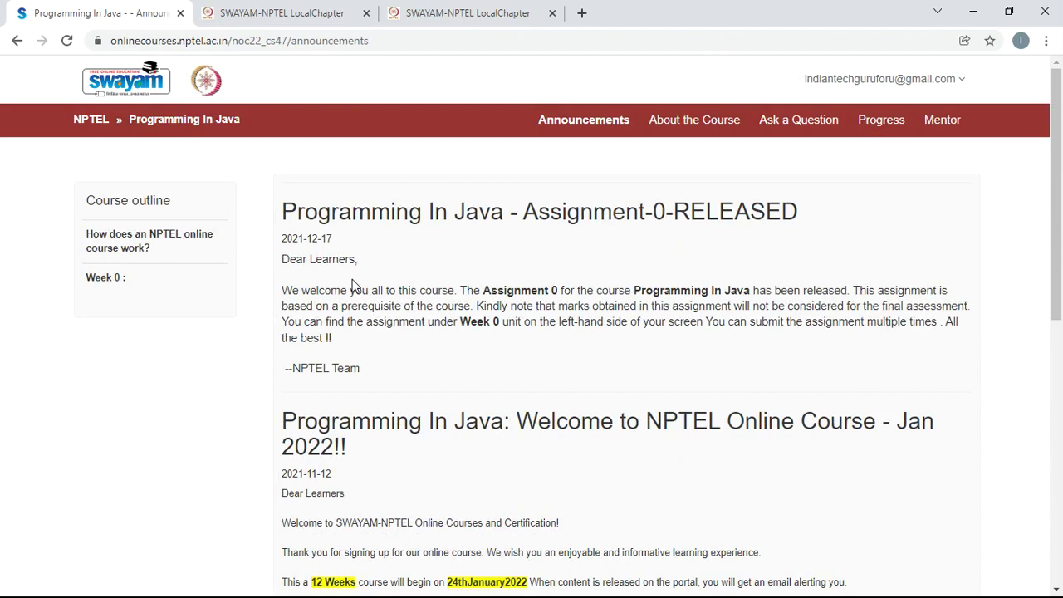